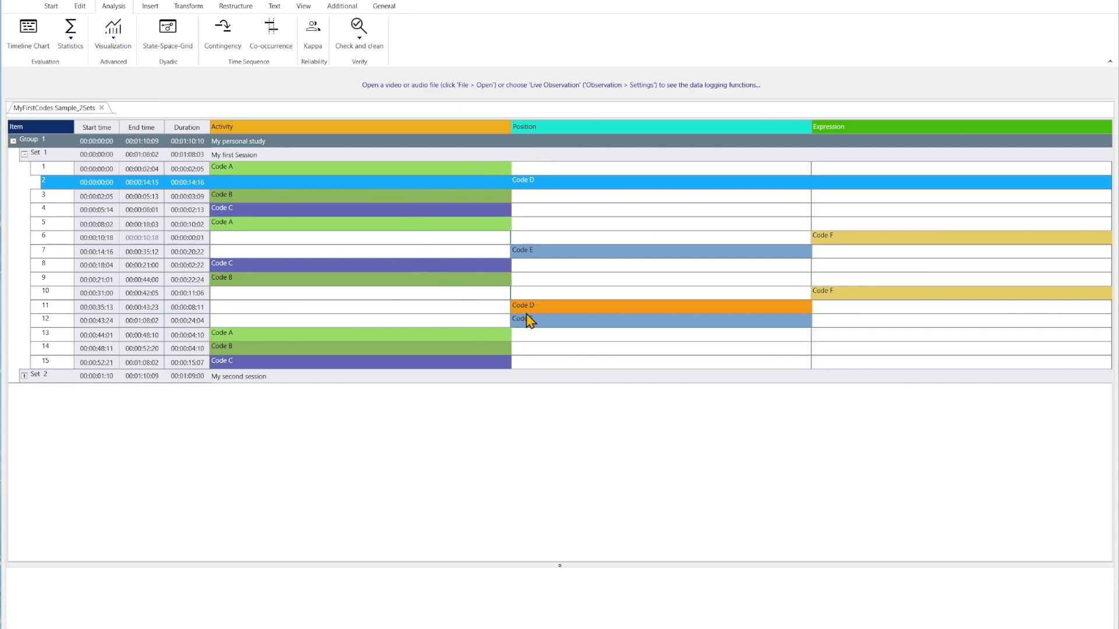
- Open the demo document "Multi purpose analysis demo.xiact" and expand Session 1 in the Trial 1 group
{"action": "left_click", "coordinate": [78, 43]}
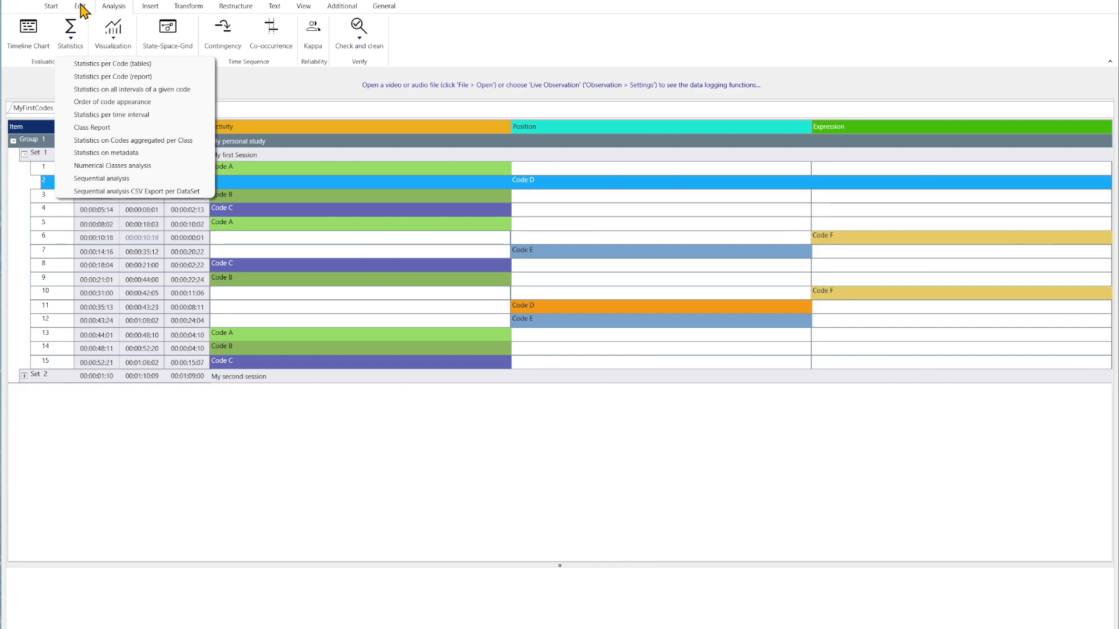
{"action": "left_click", "coordinate": [53, 7]}
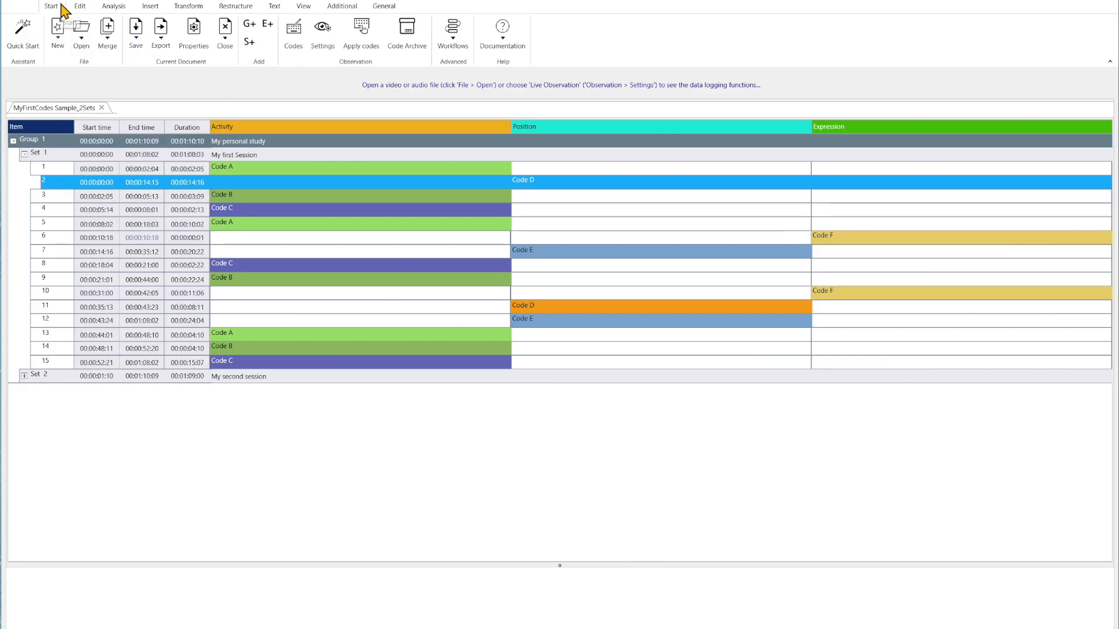
{"action": "left_click", "coordinate": [84, 52]}
{"action": "mouse_move", "coordinate": [119, 172]}
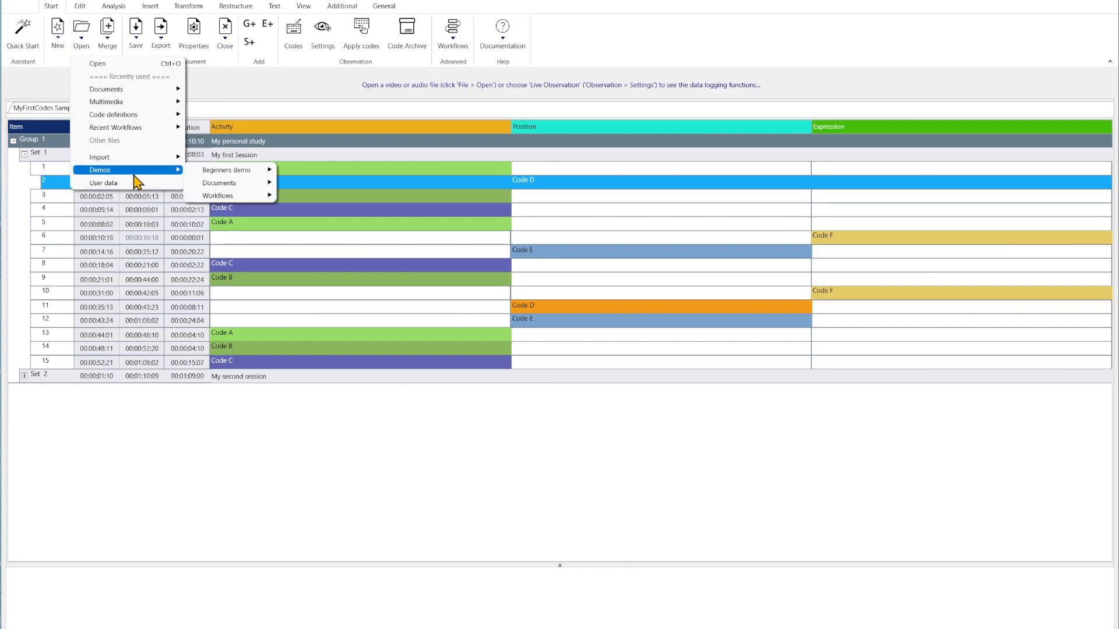
{"action": "mouse_move", "coordinate": [205, 187]}
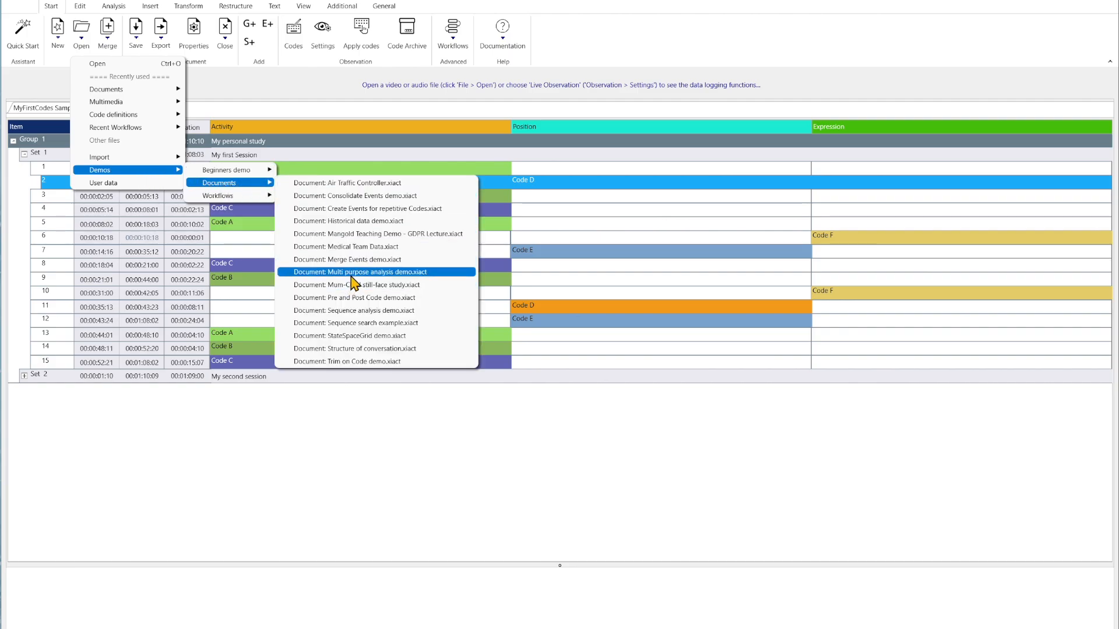
{"action": "left_click", "coordinate": [351, 275]}
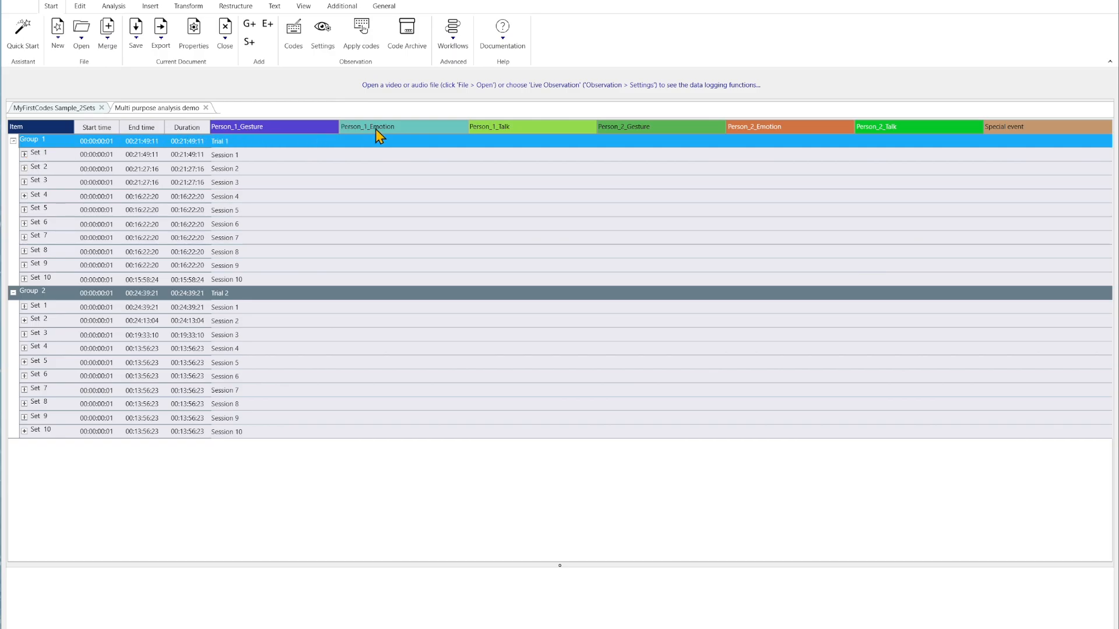
{"action": "left_click", "coordinate": [24, 153]}
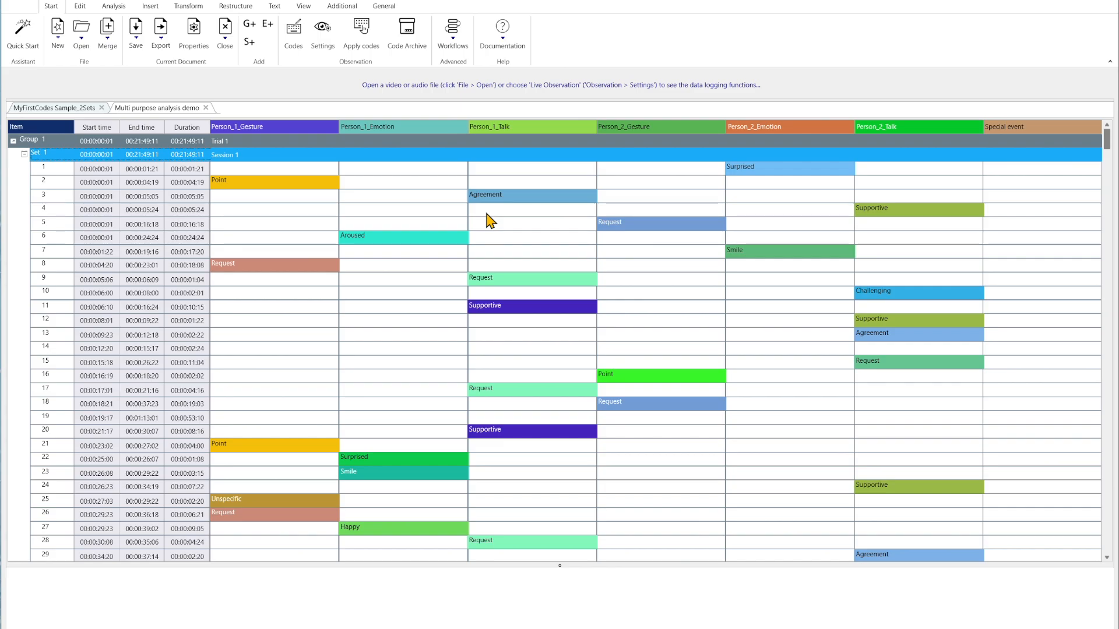
- Start the Statistics per Code report with only the Person_1_Gesture, Person_1_Emotion and Person_1_Talk codes selected
{"action": "left_click", "coordinate": [113, 6]}
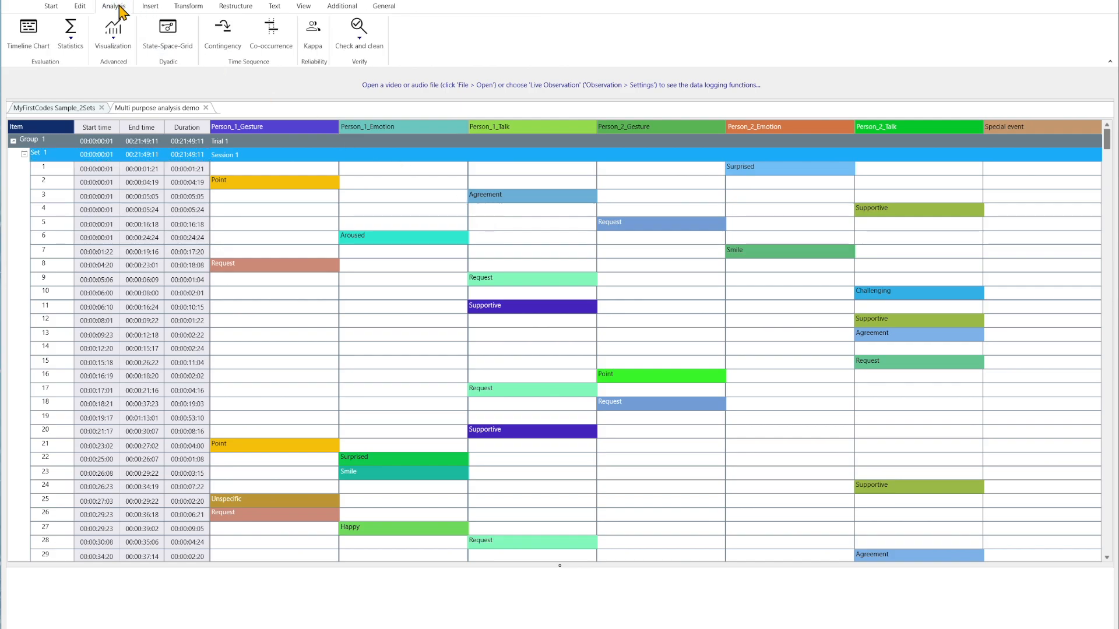
{"action": "left_click", "coordinate": [70, 47]}
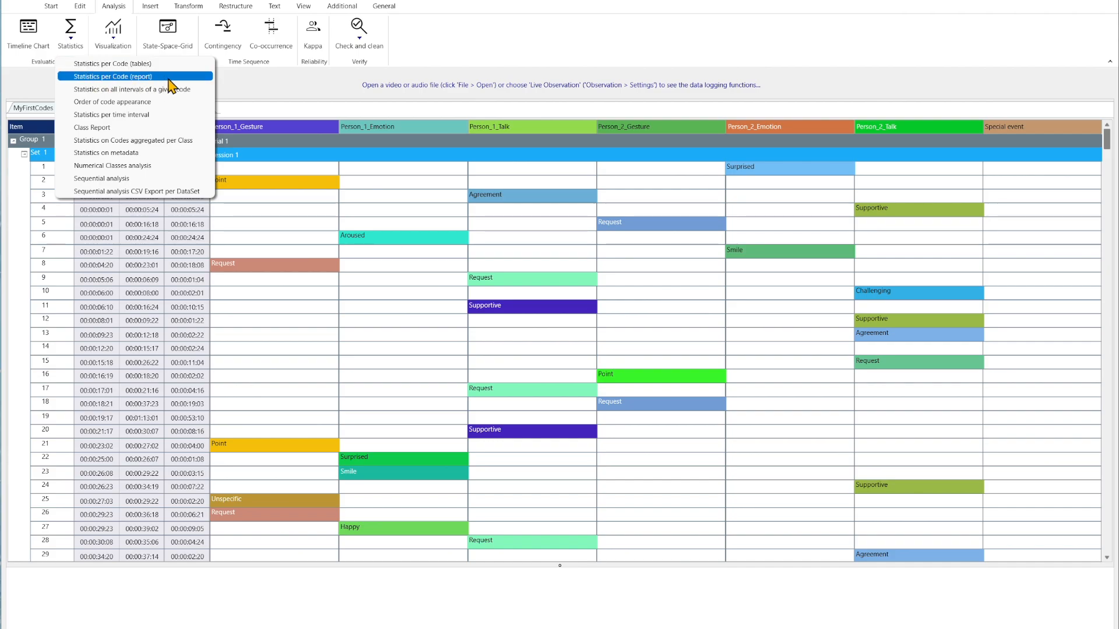
{"action": "left_click", "coordinate": [140, 77]}
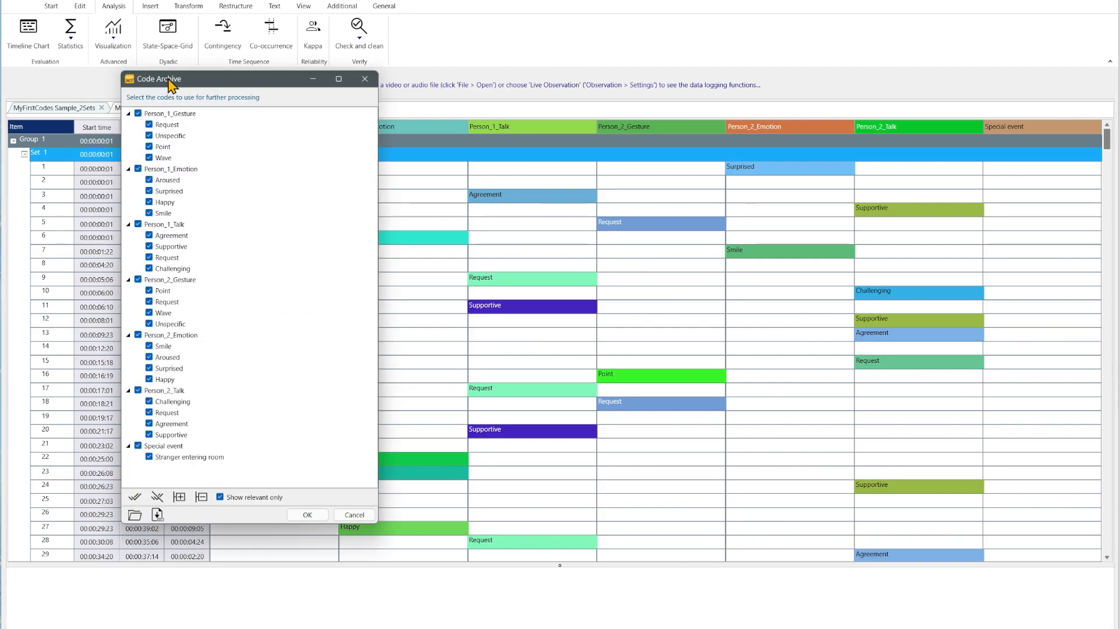
{"action": "left_click", "coordinate": [159, 499]}
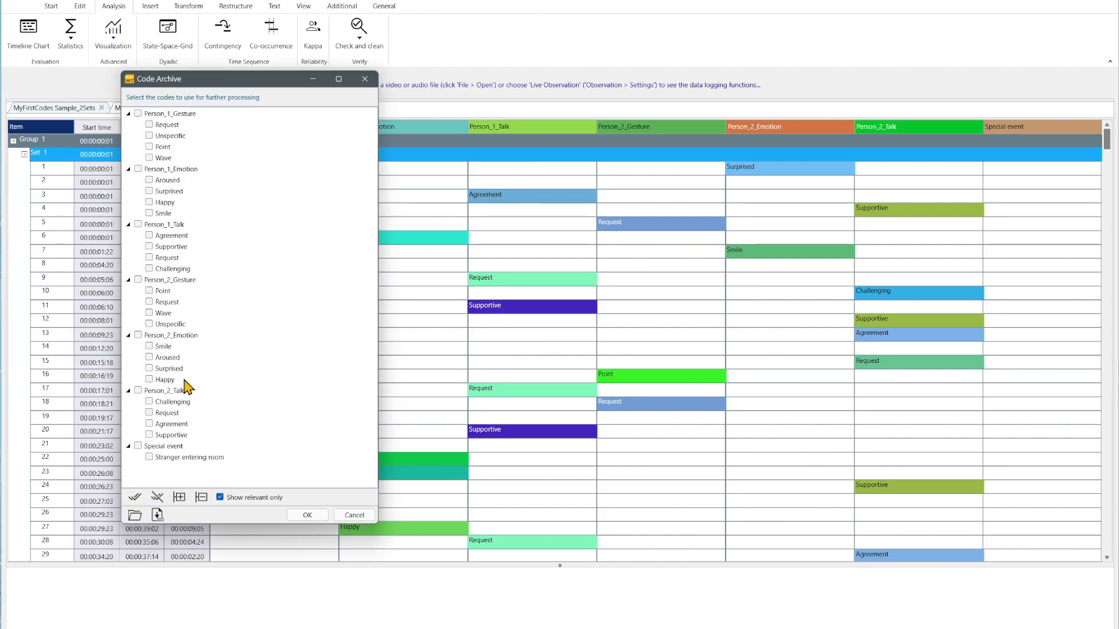
{"action": "left_click", "coordinate": [139, 114]}
{"action": "left_click", "coordinate": [139, 169]}
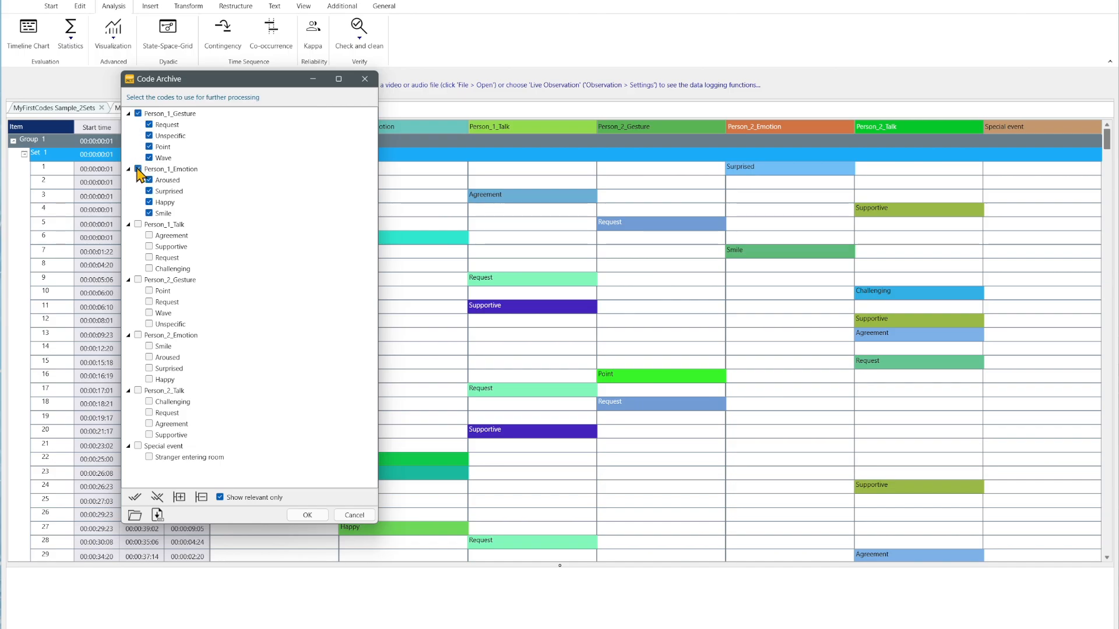
{"action": "left_click", "coordinate": [139, 225]}
{"action": "left_click", "coordinate": [309, 515]}
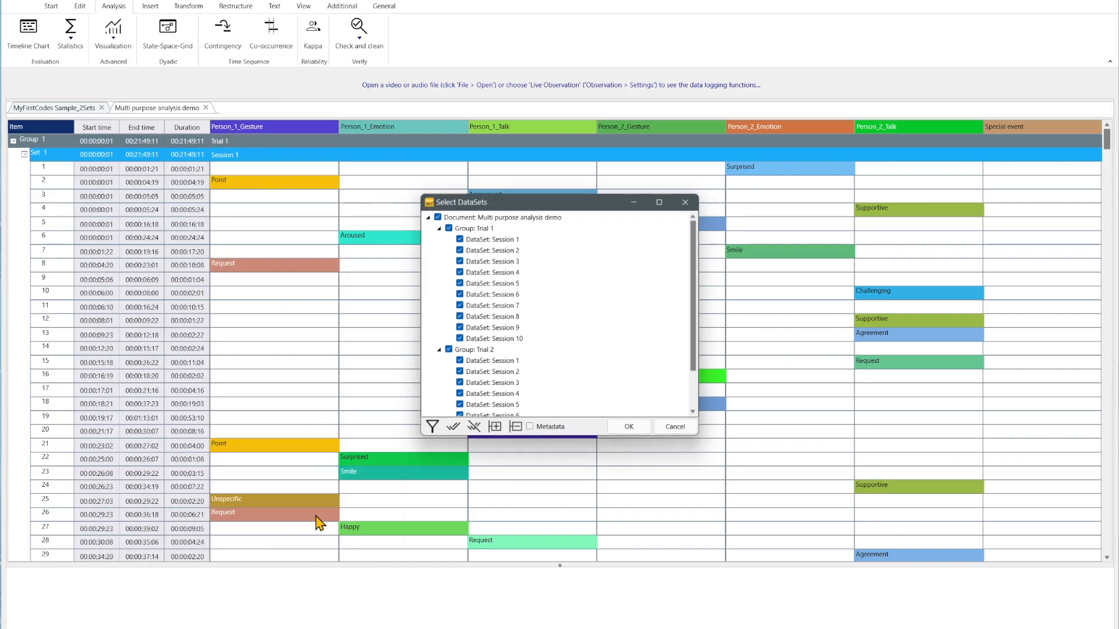
- Include all sessions of Trial 1 and Trial 2 and generate the report
{"action": "left_click", "coordinate": [448, 349]}
{"action": "left_click", "coordinate": [449, 350]}
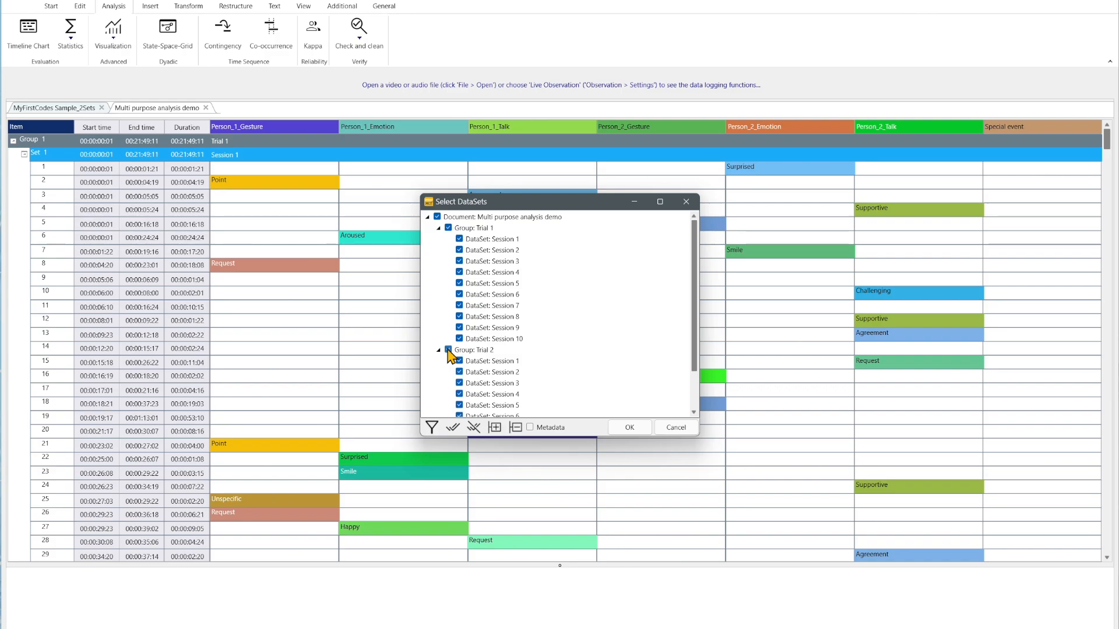
{"action": "left_click", "coordinate": [641, 429]}
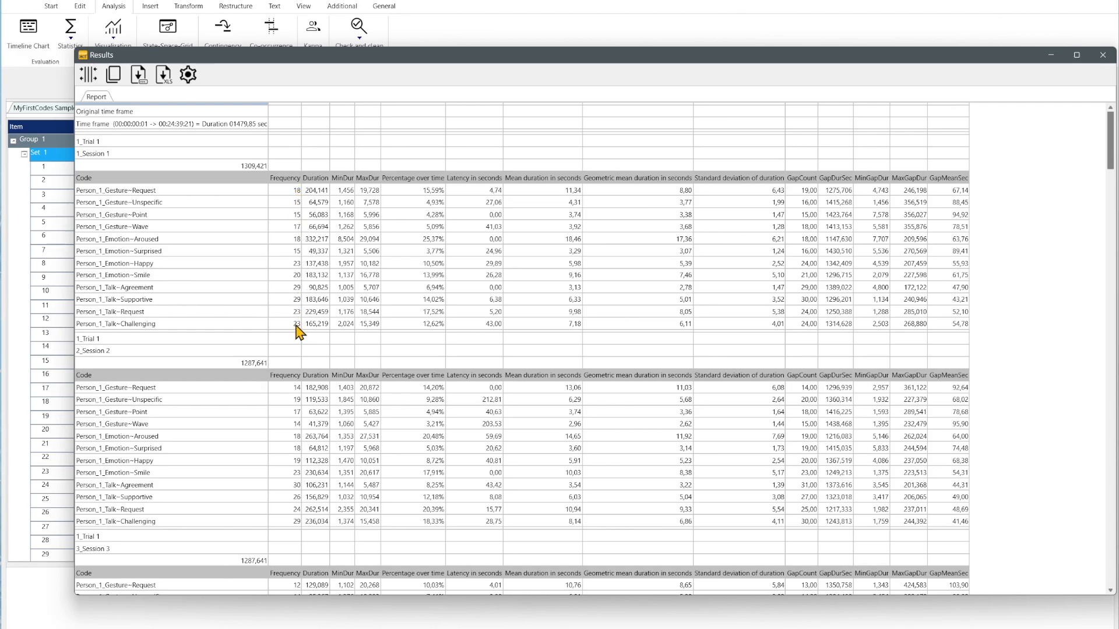
- Examine the Session 1 frequencies of Person_1_Gesture Point and Person_1_Emotion Smile, and the total, minimum and maximum durations of Point
{"action": "left_click", "coordinate": [284, 215]}
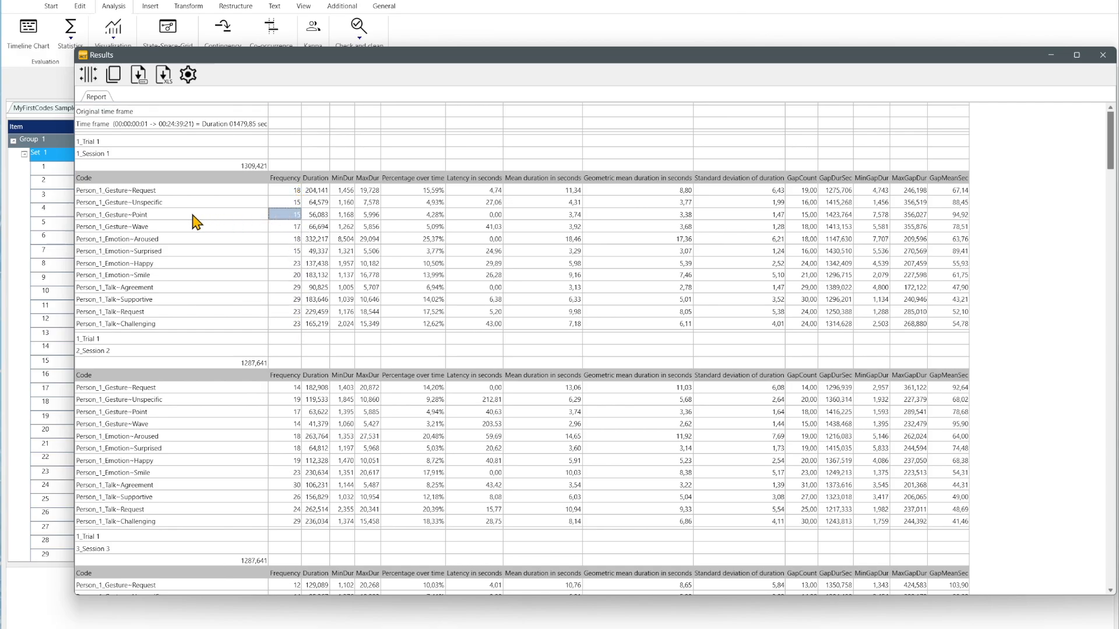
{"action": "left_click", "coordinate": [174, 215]}
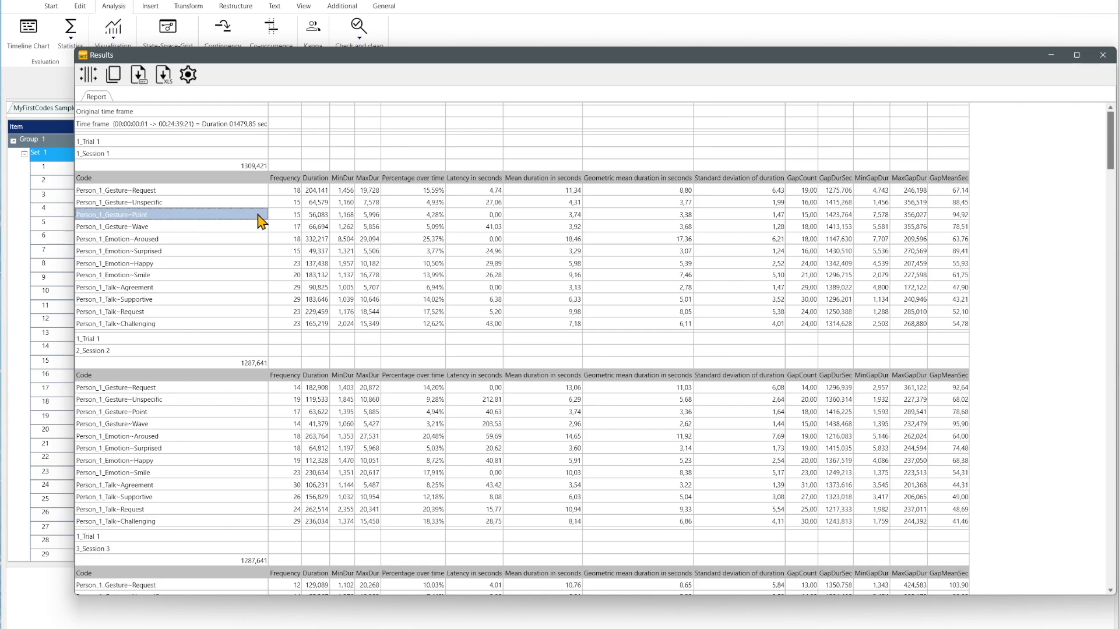
{"action": "left_click", "coordinate": [284, 215]}
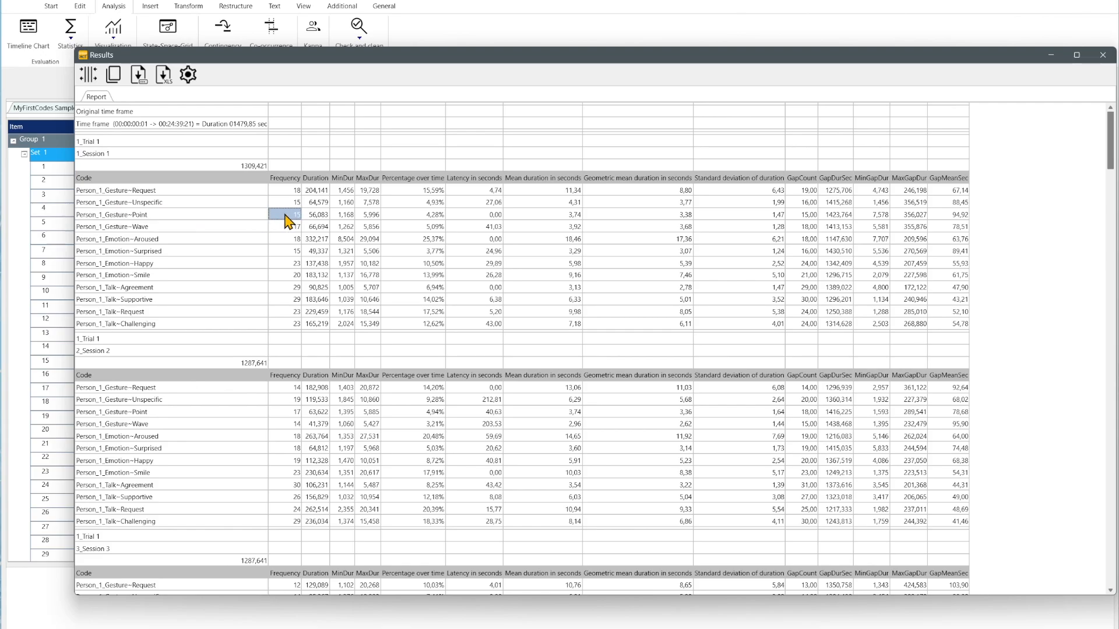
{"action": "left_click", "coordinate": [239, 275]}
{"action": "left_click", "coordinate": [285, 275]}
{"action": "left_click", "coordinate": [217, 216]}
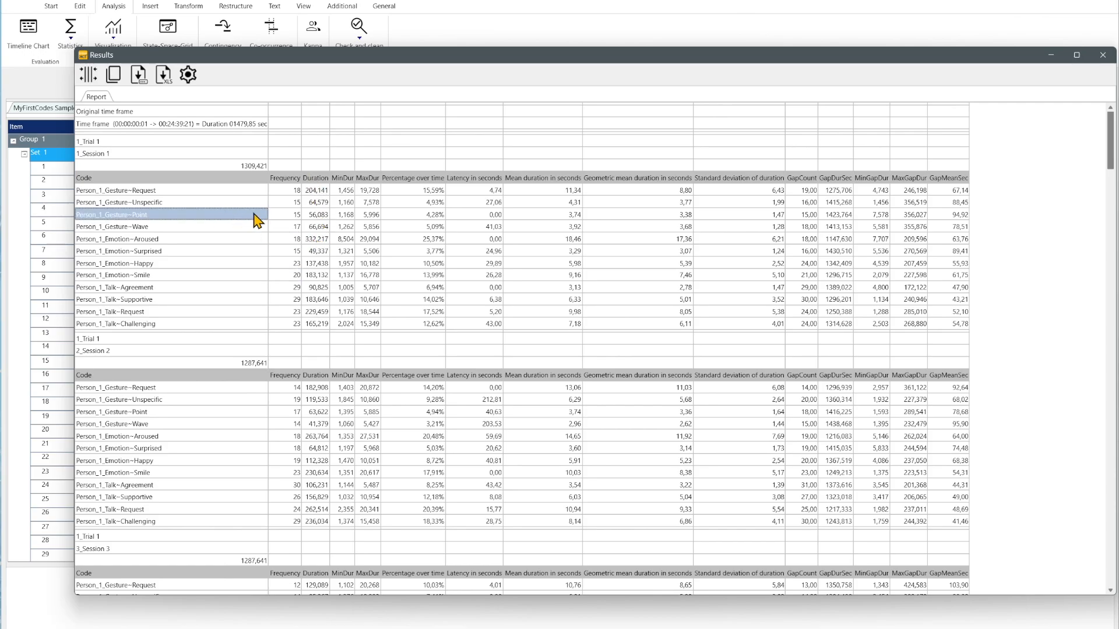
{"action": "left_click", "coordinate": [320, 216]}
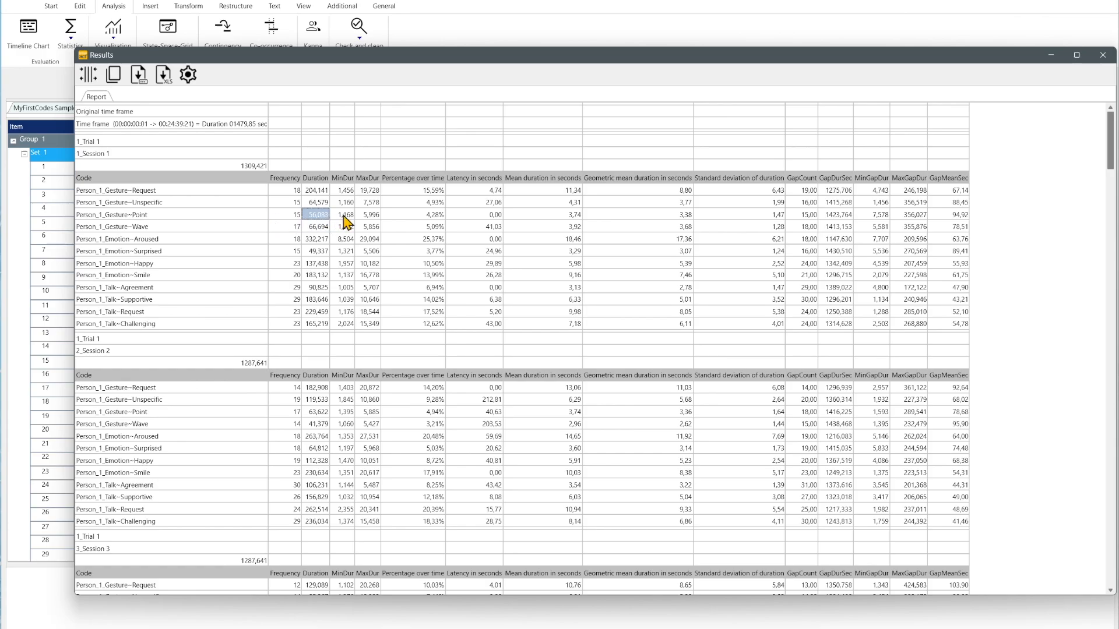
{"action": "left_click", "coordinate": [344, 216]}
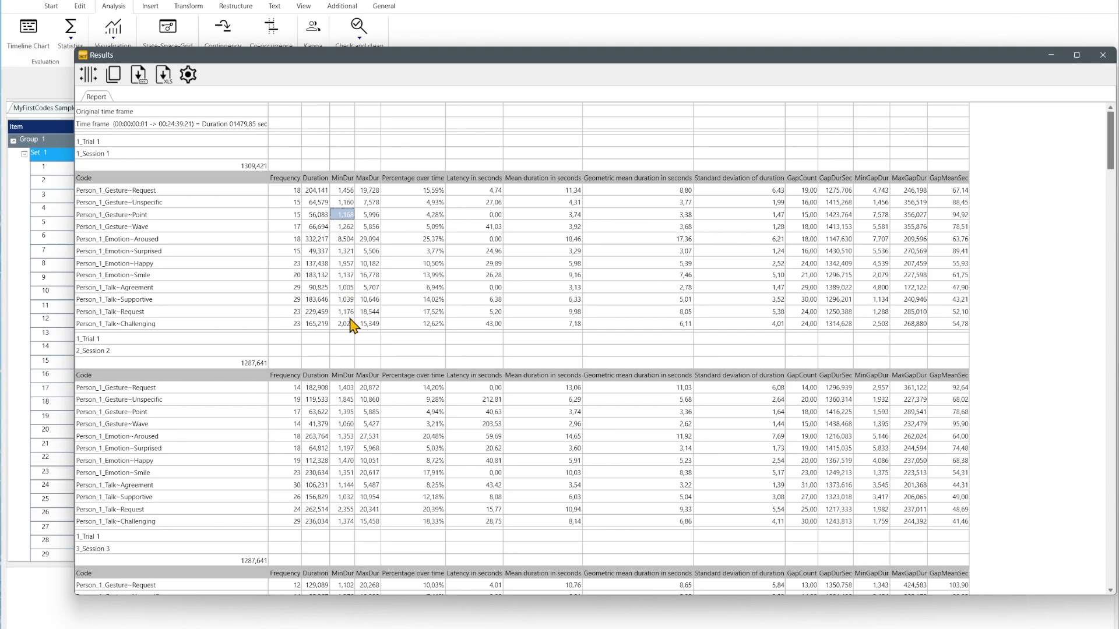
{"action": "left_click", "coordinate": [373, 216]}
- Examine Point's percentage over time against the session duration and the latencies of Point and Smile, and close the report
{"action": "left_click", "coordinate": [408, 217]}
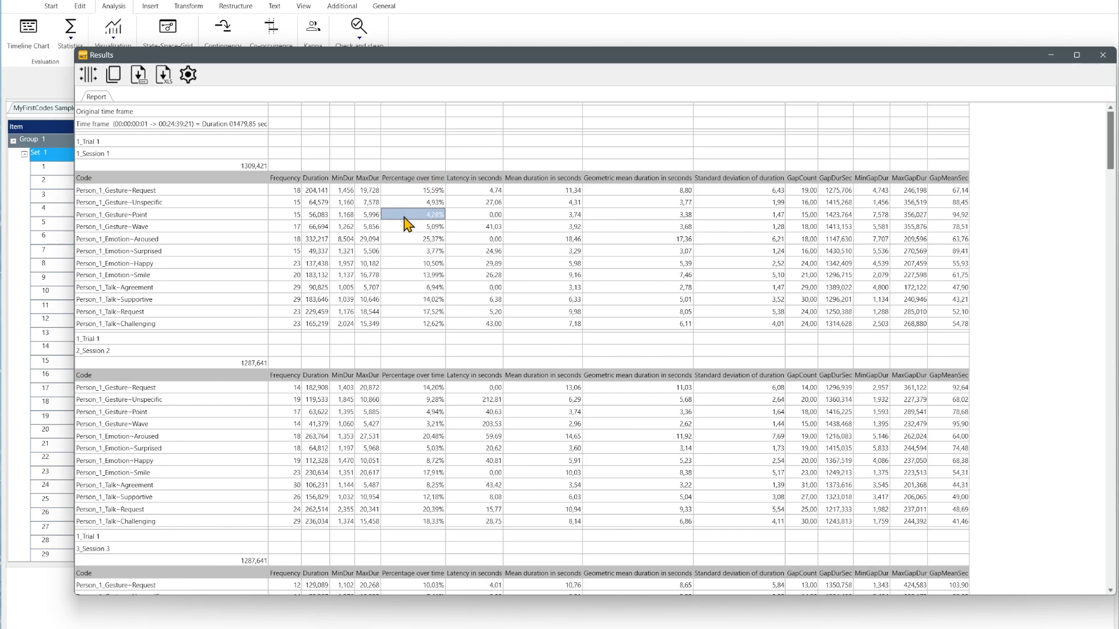
{"action": "left_click", "coordinate": [251, 166]}
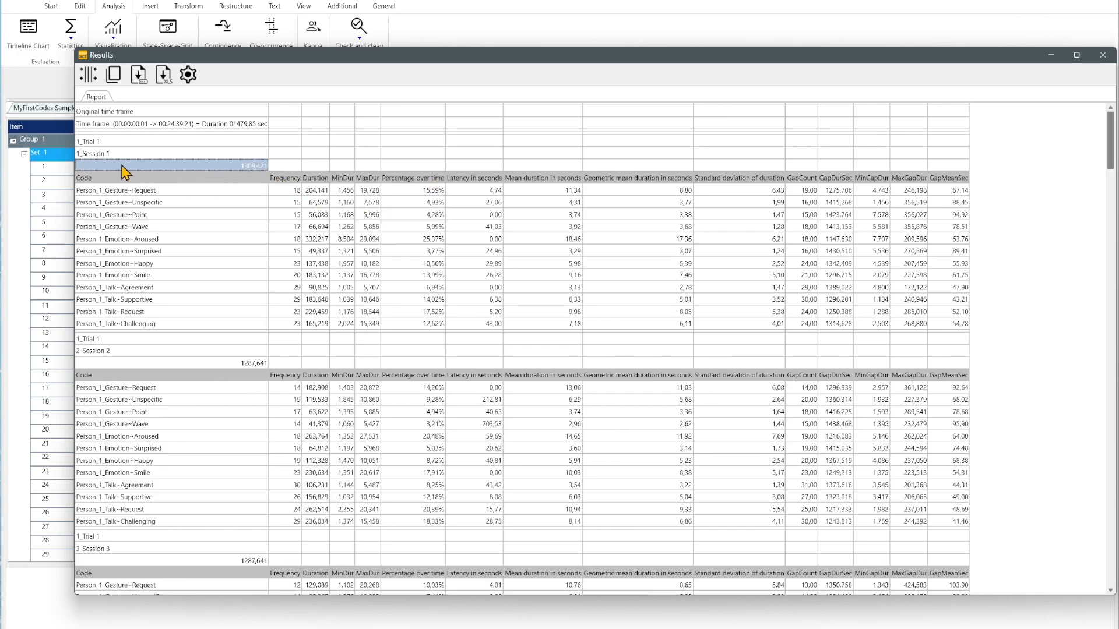
{"action": "left_click", "coordinate": [414, 215]}
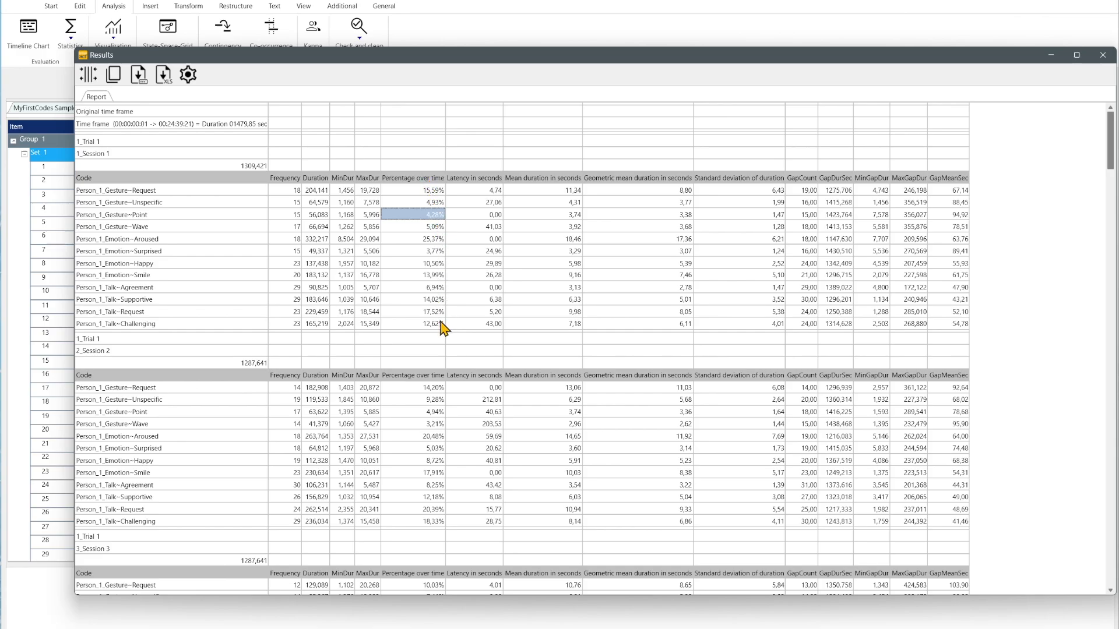
{"action": "left_click", "coordinate": [492, 216]}
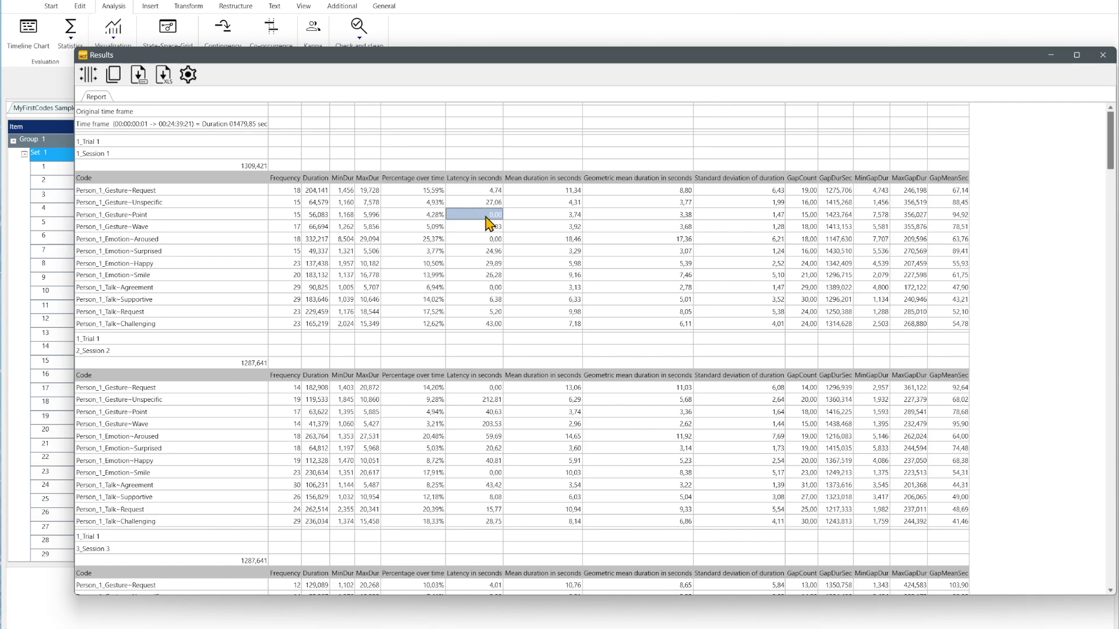
{"action": "left_click", "coordinate": [480, 276]}
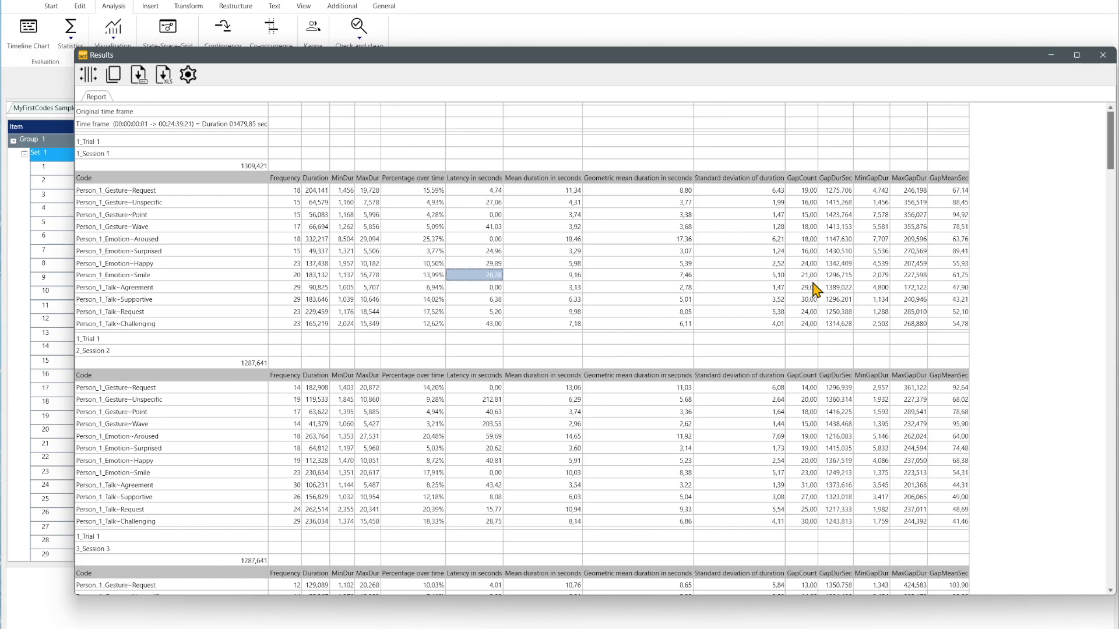
{"action": "left_click", "coordinate": [1103, 56]}
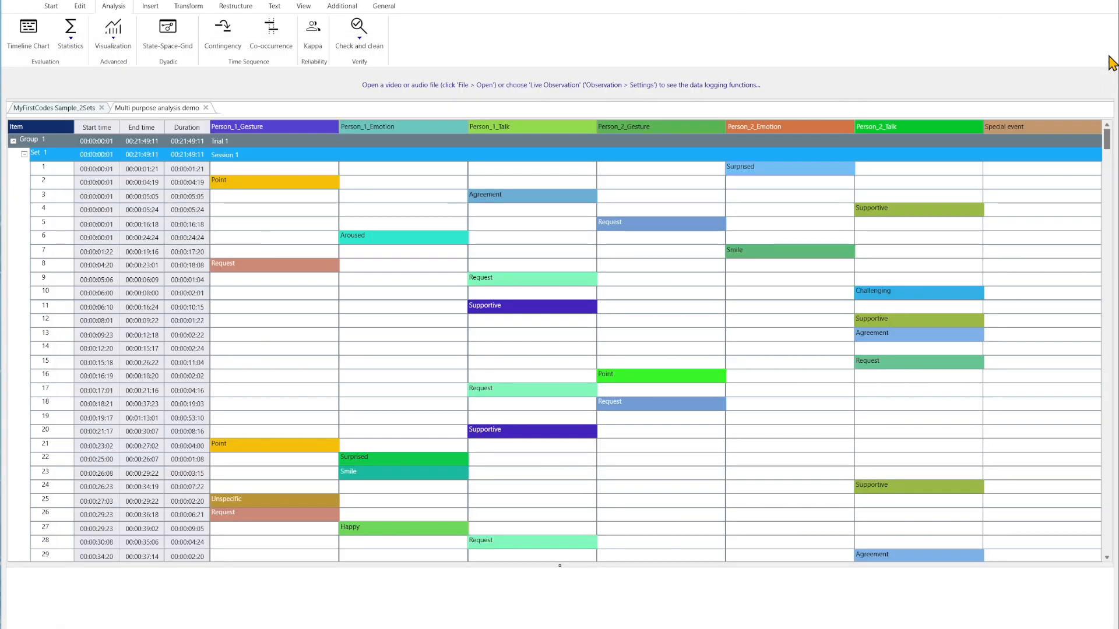
- Review the list of statistical values to show in the program's behavior settings for statistics
{"action": "left_click", "coordinate": [385, 6]}
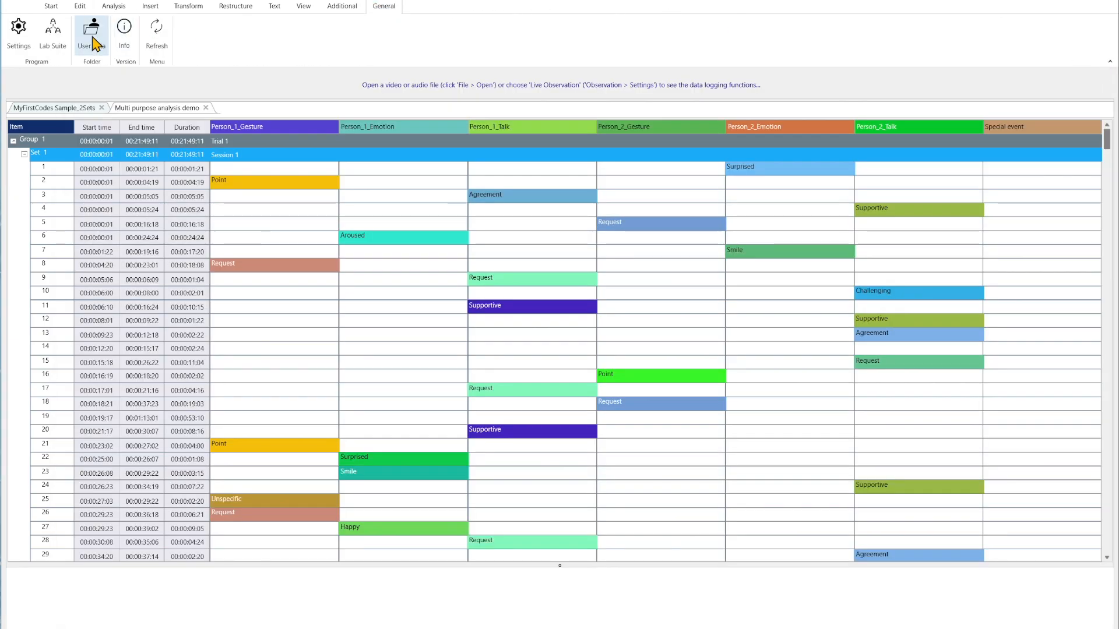
{"action": "left_click", "coordinate": [19, 32]}
{"action": "left_click", "coordinate": [328, 172]}
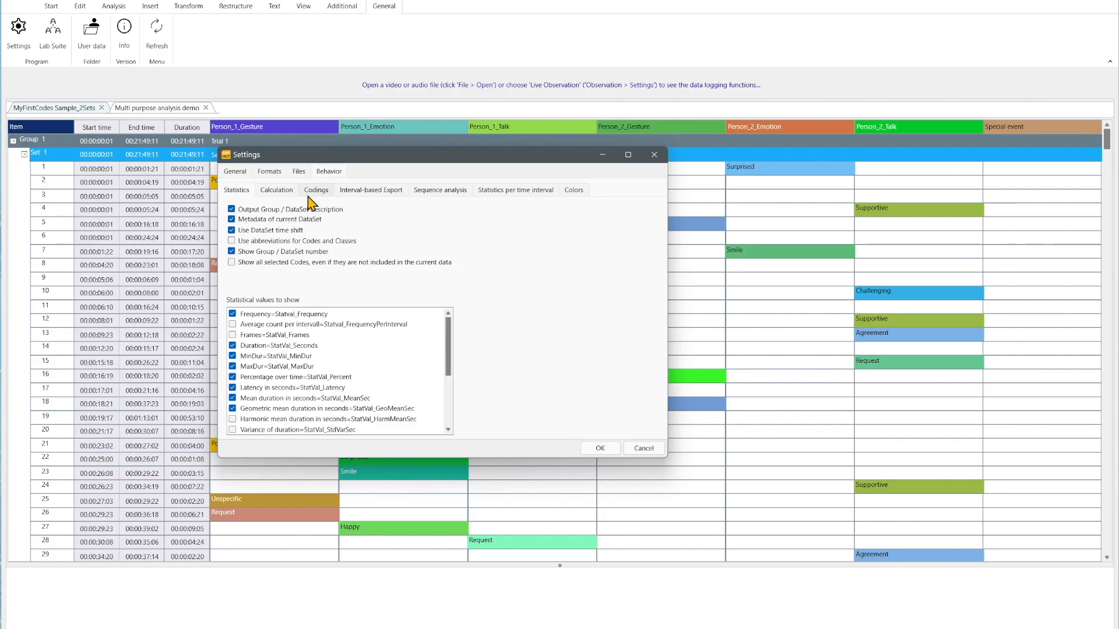
{"action": "mouse_move", "coordinate": [449, 349]}
{"action": "left_mouse_down"}
{"action": "mouse_move", "coordinate": [450, 419]}
{"action": "mouse_move", "coordinate": [451, 344]}
{"action": "left_mouse_up"}
{"action": "left_click_drag", "start_coordinate": [451, 375], "coordinate": [452, 425]}
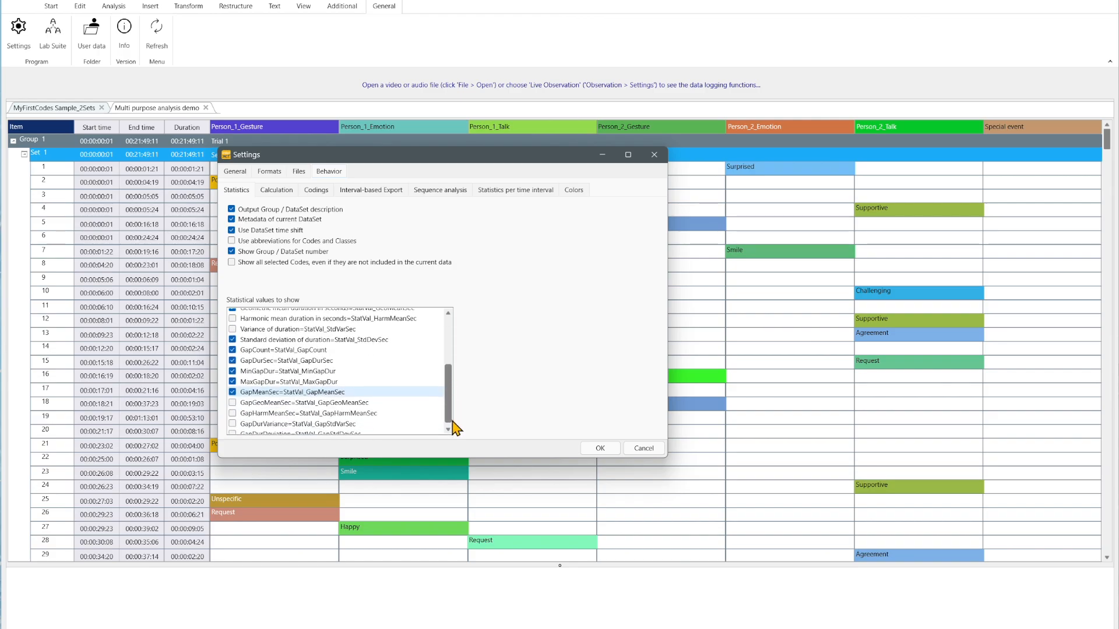
{"action": "left_click", "coordinate": [597, 449]}
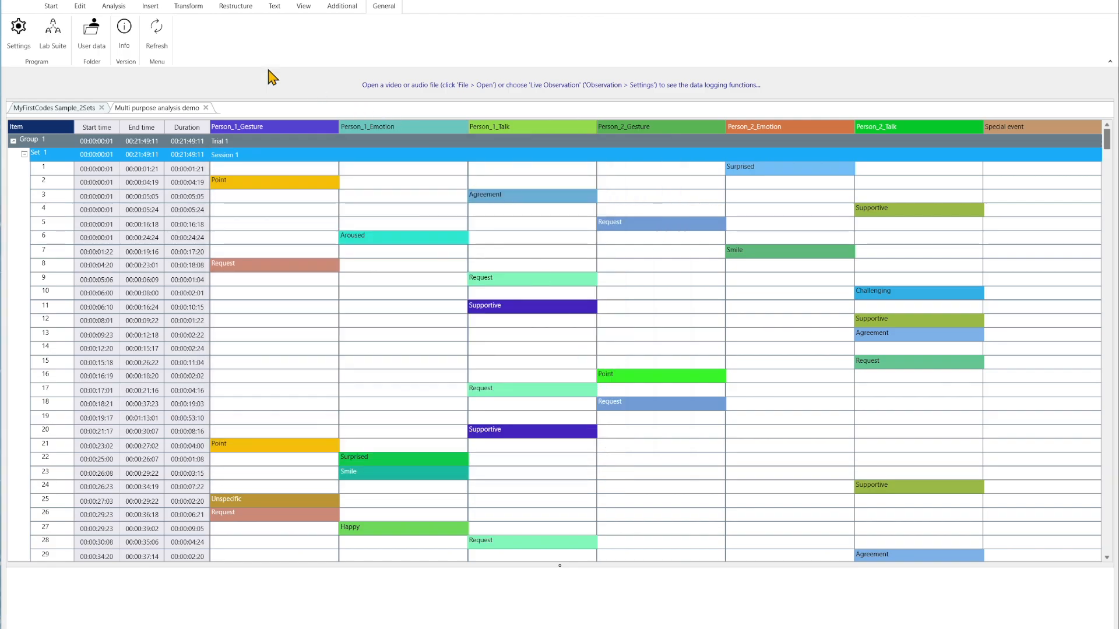
- Generate the Statistics per Code tables for all codes and all sessions of Trial 1 and Trial 2
{"action": "left_click", "coordinate": [114, 7]}
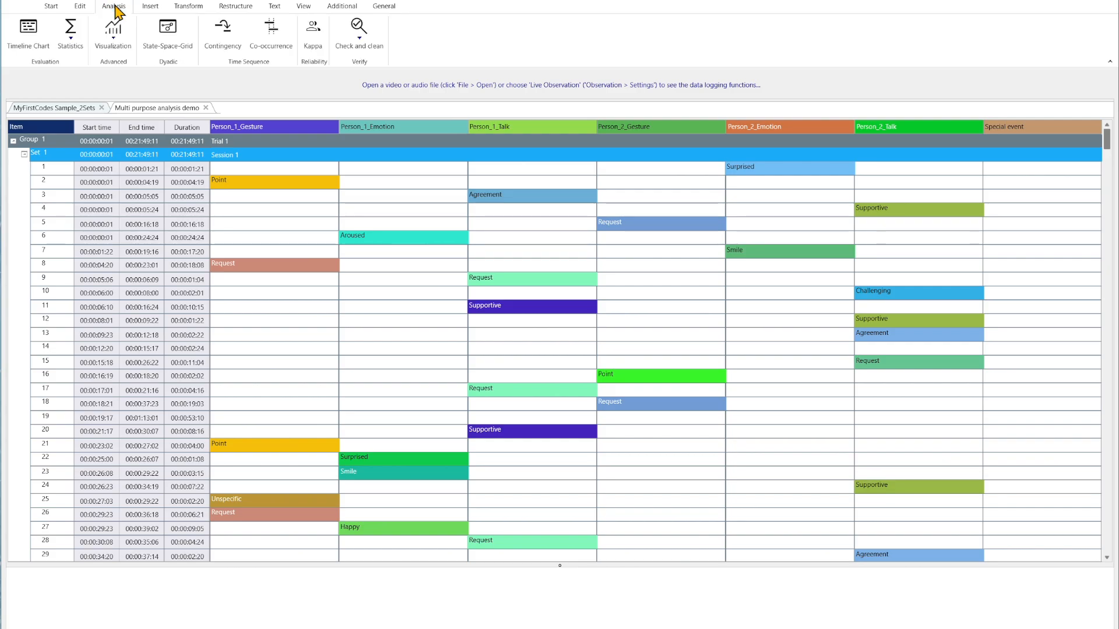
{"action": "left_click", "coordinate": [71, 46]}
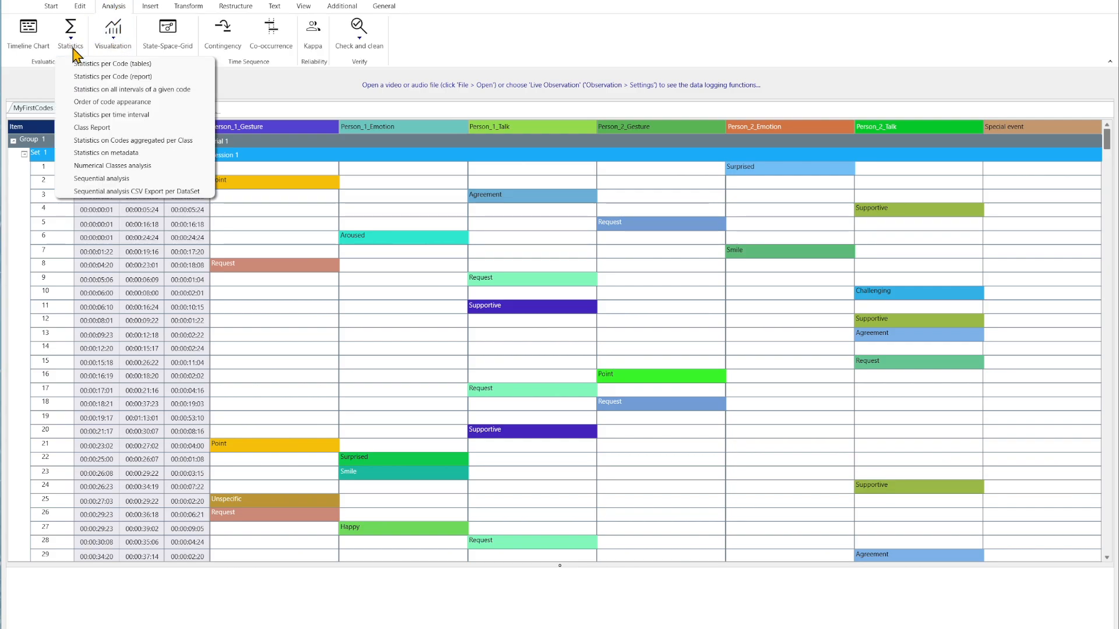
{"action": "left_click", "coordinate": [80, 65]}
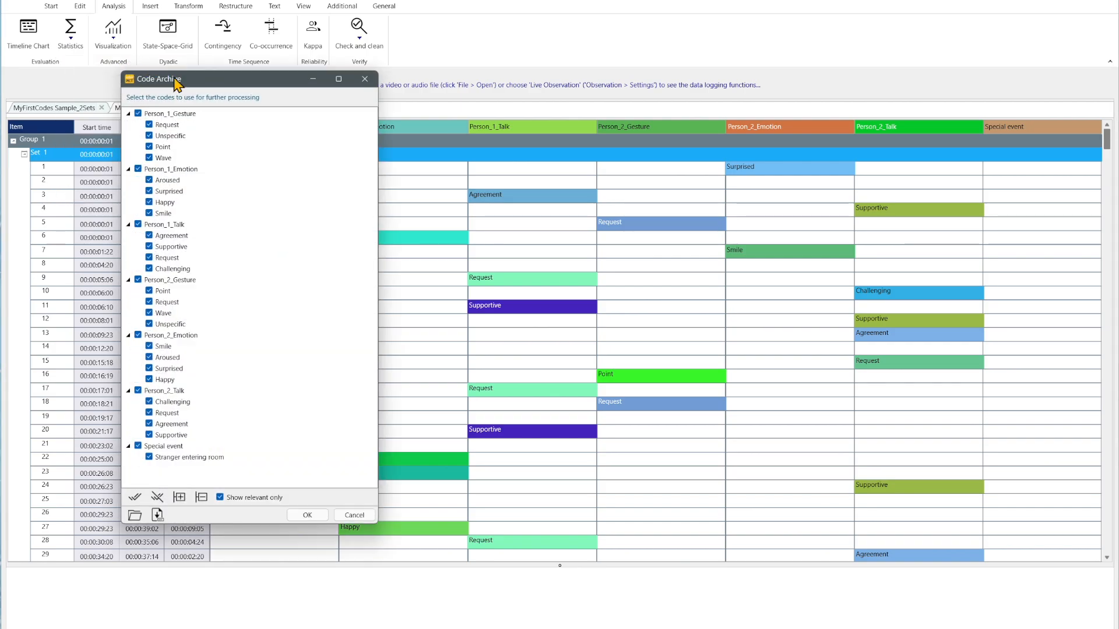
{"action": "left_click", "coordinate": [298, 516]}
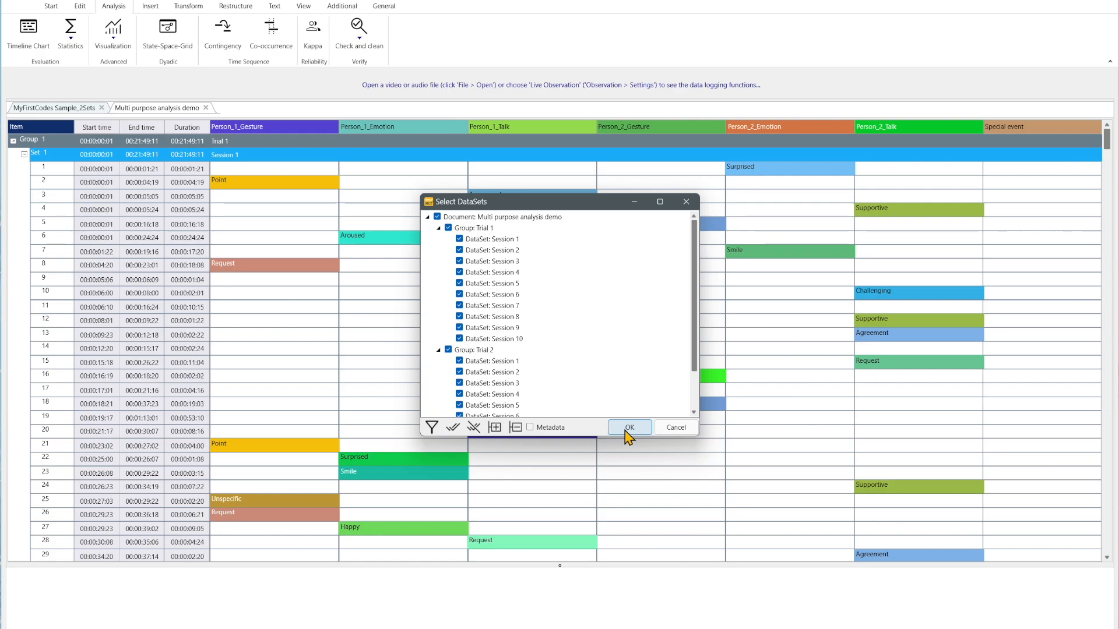
{"action": "left_click", "coordinate": [628, 429]}
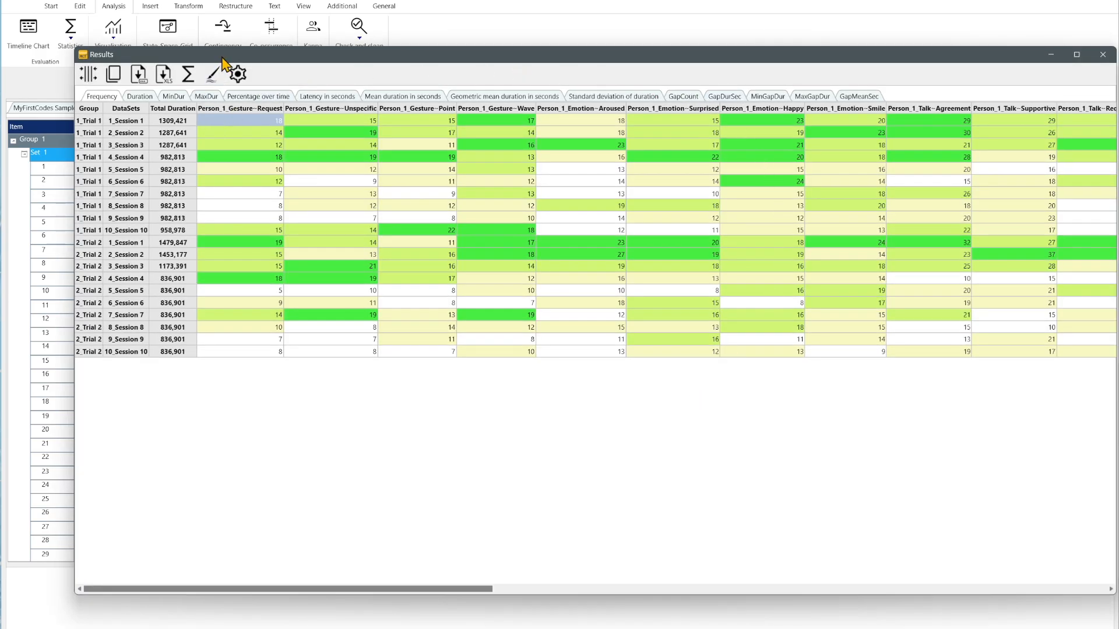
- Compare the Duration and Percentage over time tables for all codes and sessions, ending on the Duration table
{"action": "left_click_drag", "start_coordinate": [203, 58], "coordinate": [196, 62]}
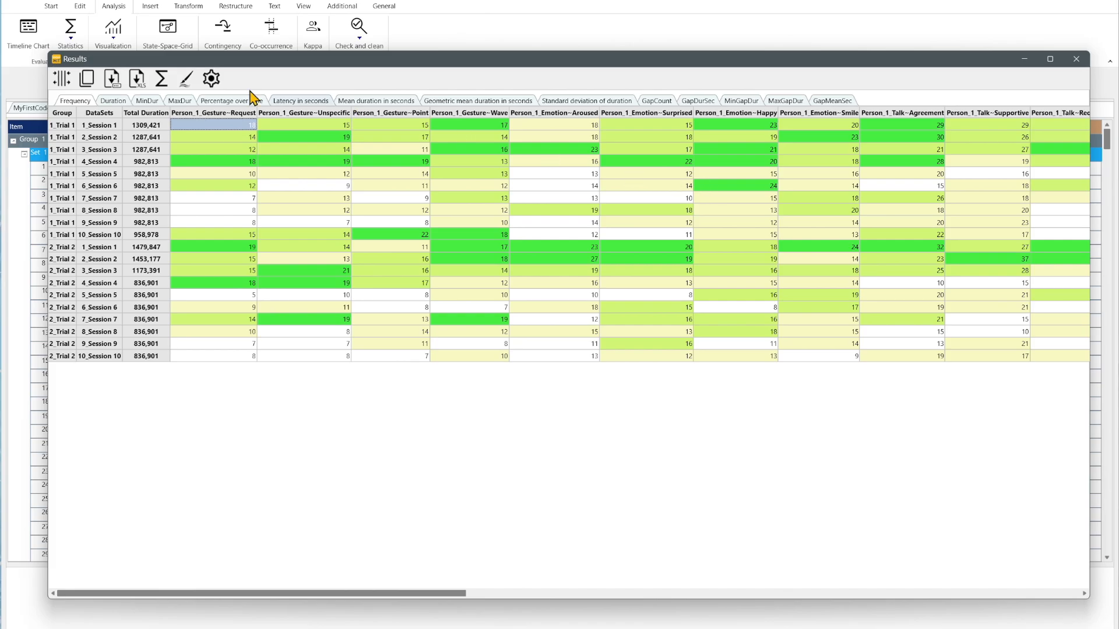
{"action": "left_click", "coordinate": [114, 101]}
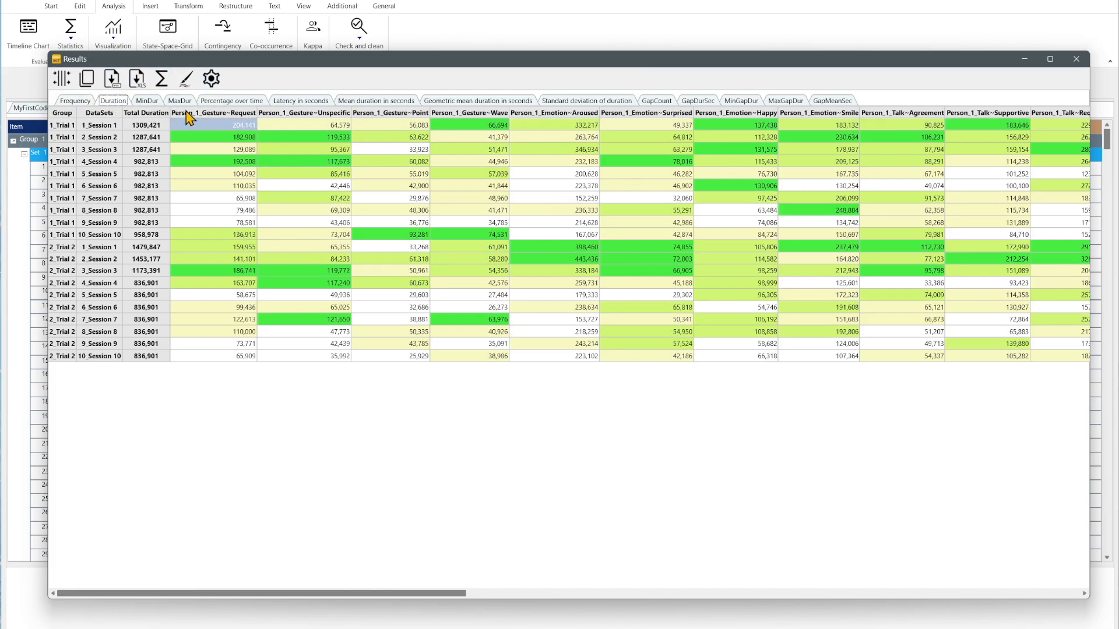
{"action": "left_click", "coordinate": [228, 102]}
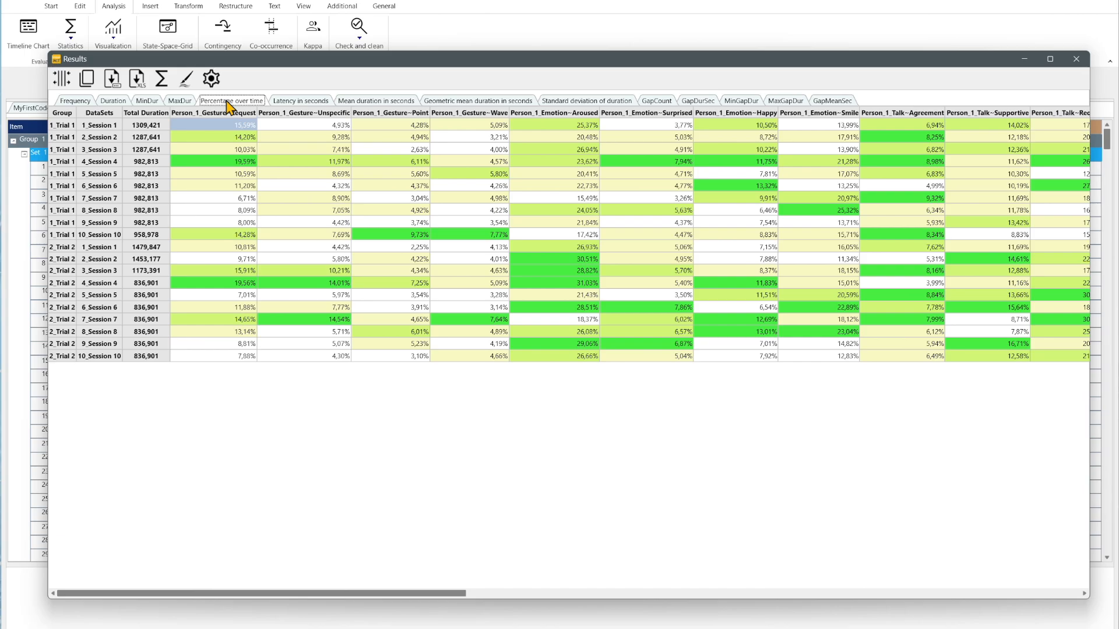
{"action": "left_click", "coordinate": [114, 102]}
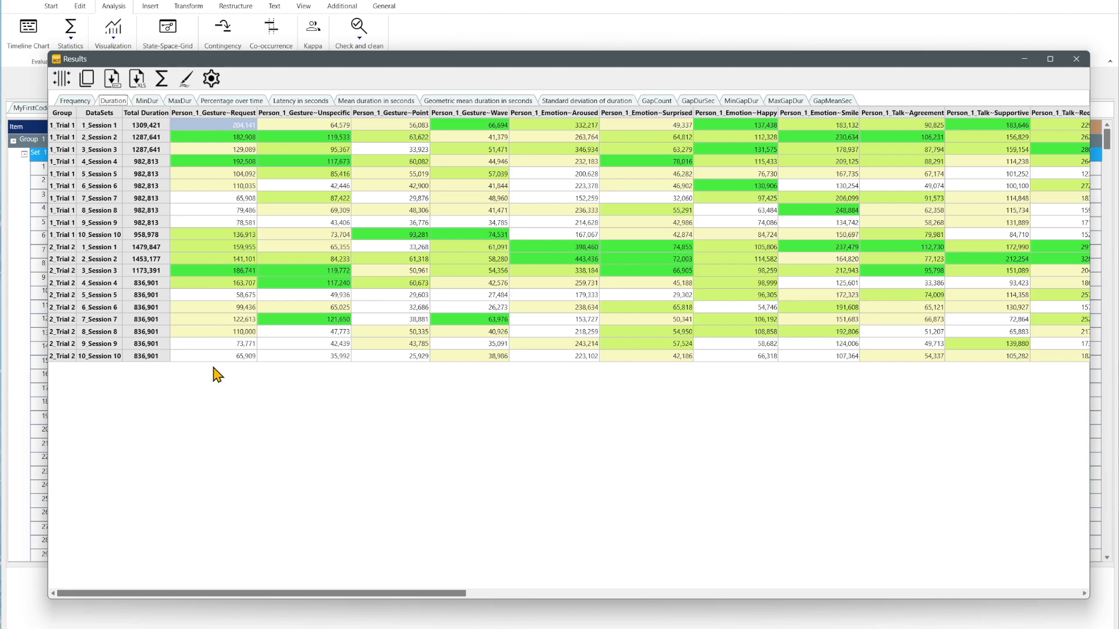
- Change the highest color for quartered result sets from green to orange, and toggle the table coloring off and on again
{"action": "left_click", "coordinate": [211, 79]}
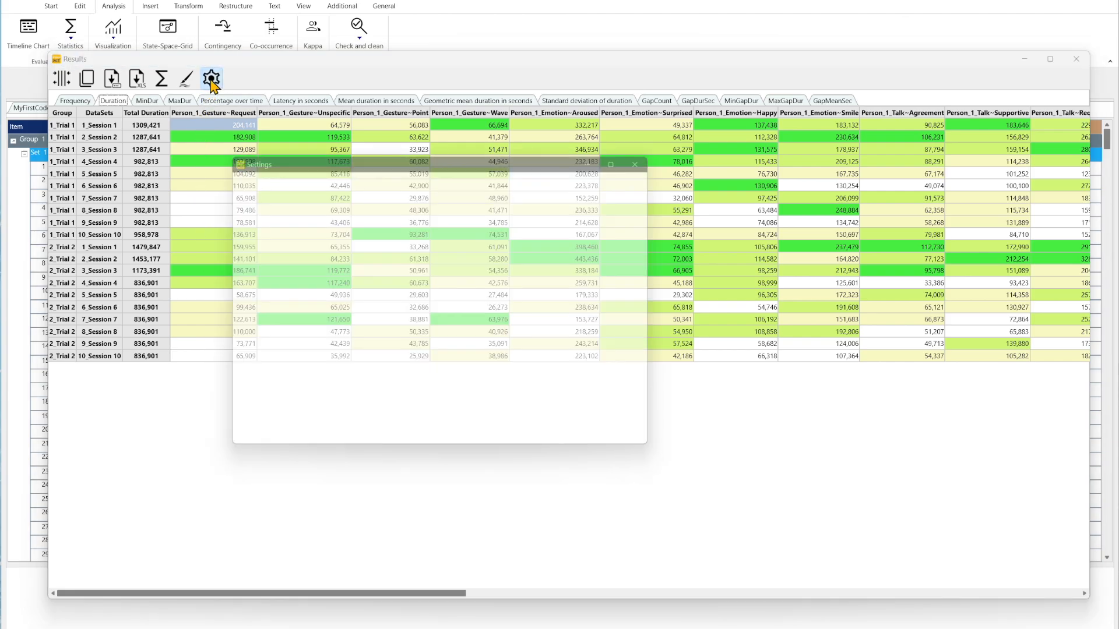
{"action": "left_click", "coordinate": [272, 171]}
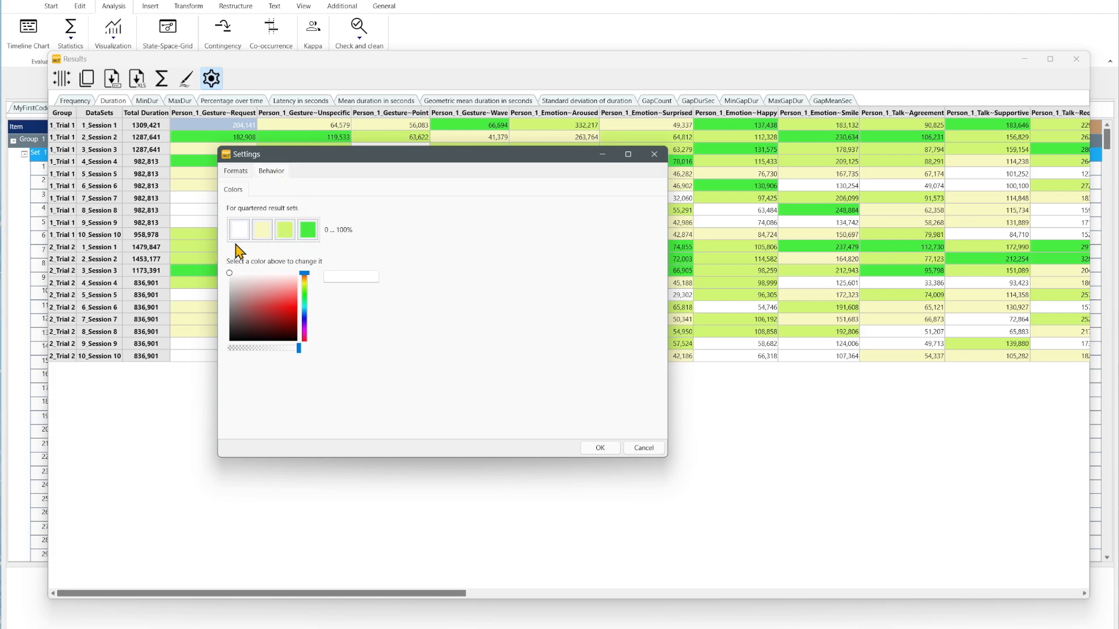
{"action": "left_click_drag", "start_coordinate": [294, 159], "coordinate": [342, 151]}
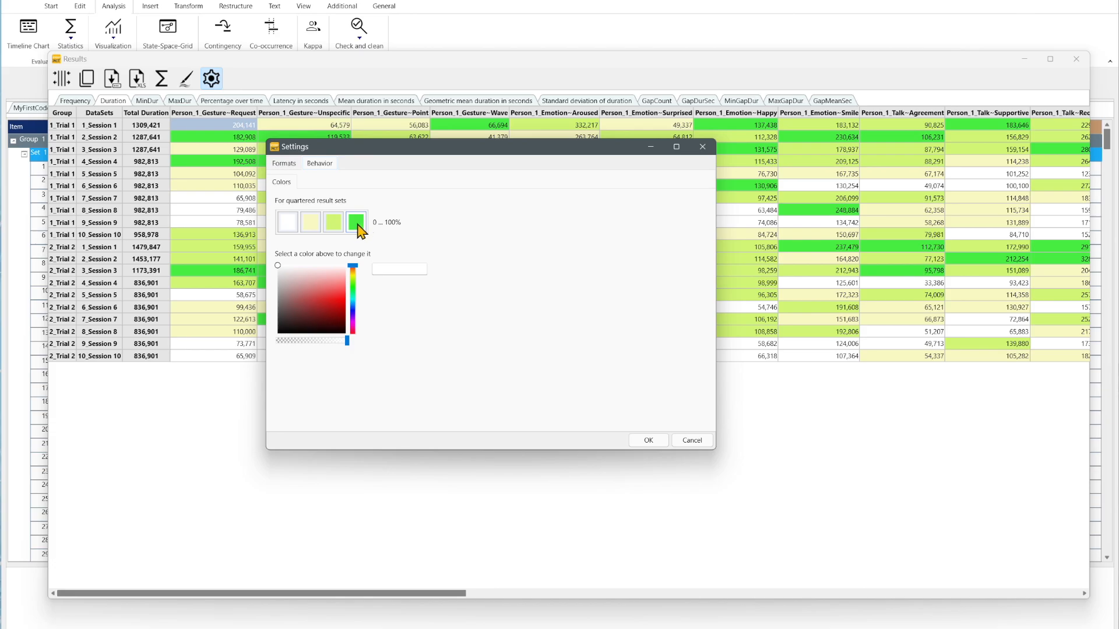
{"action": "left_click", "coordinate": [357, 226]}
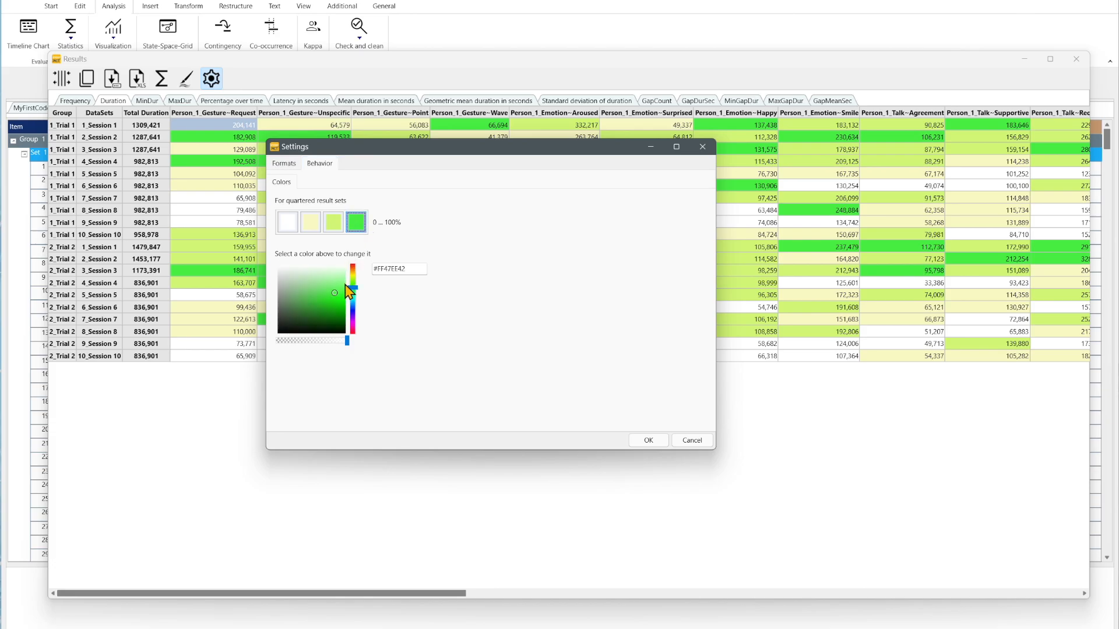
{"action": "left_click_drag", "start_coordinate": [353, 286], "coordinate": [353, 269]}
{"action": "left_click", "coordinate": [647, 442]}
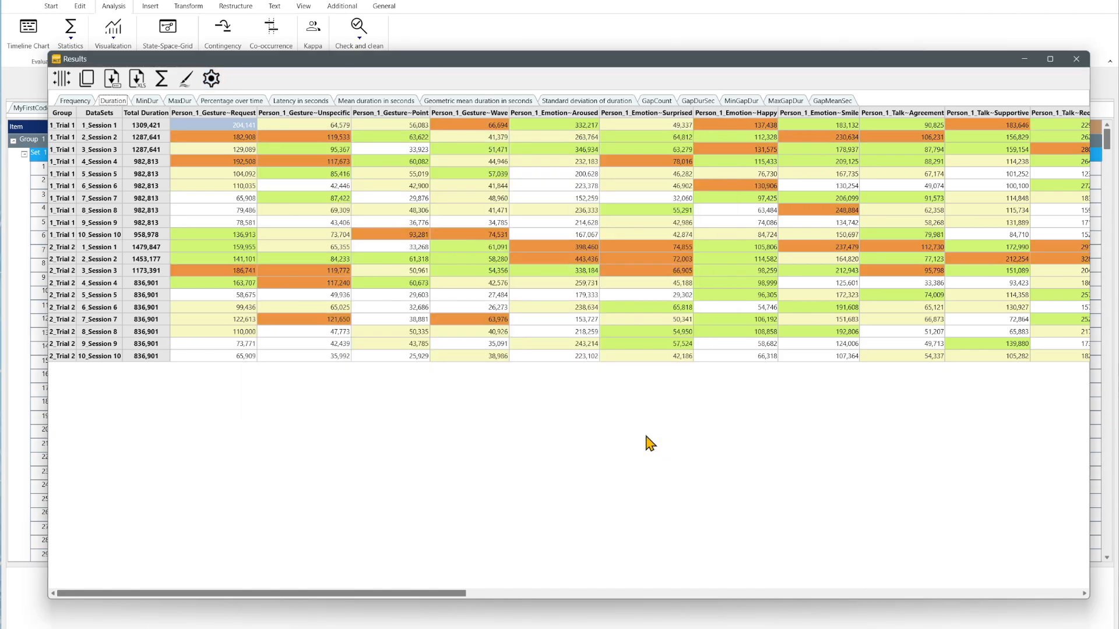
{"action": "left_click", "coordinate": [187, 81]}
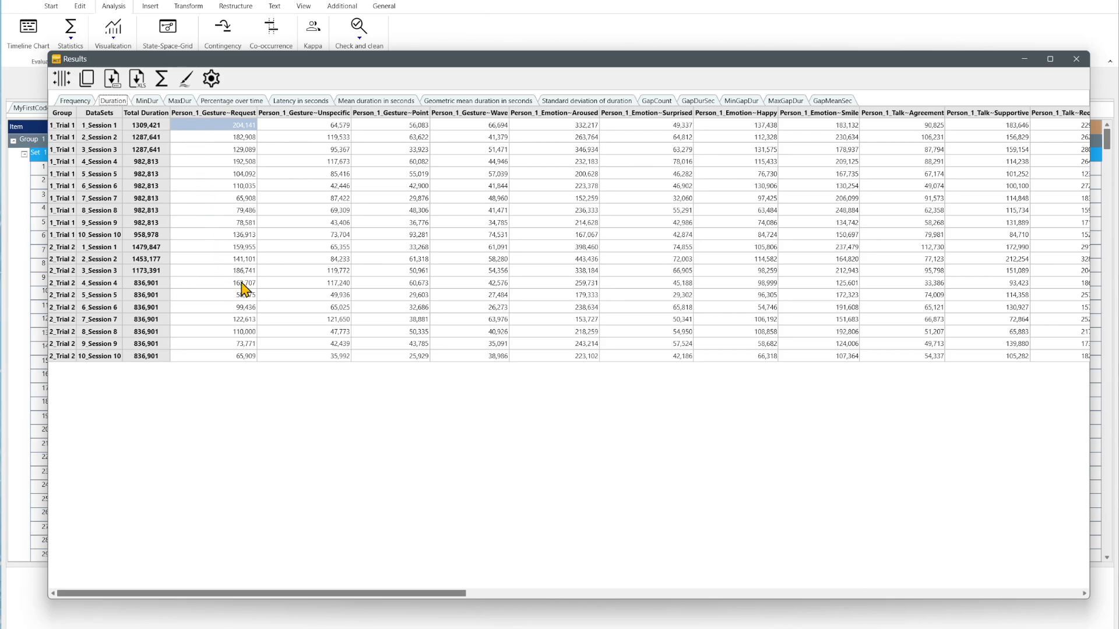
{"action": "left_click", "coordinate": [190, 80]}
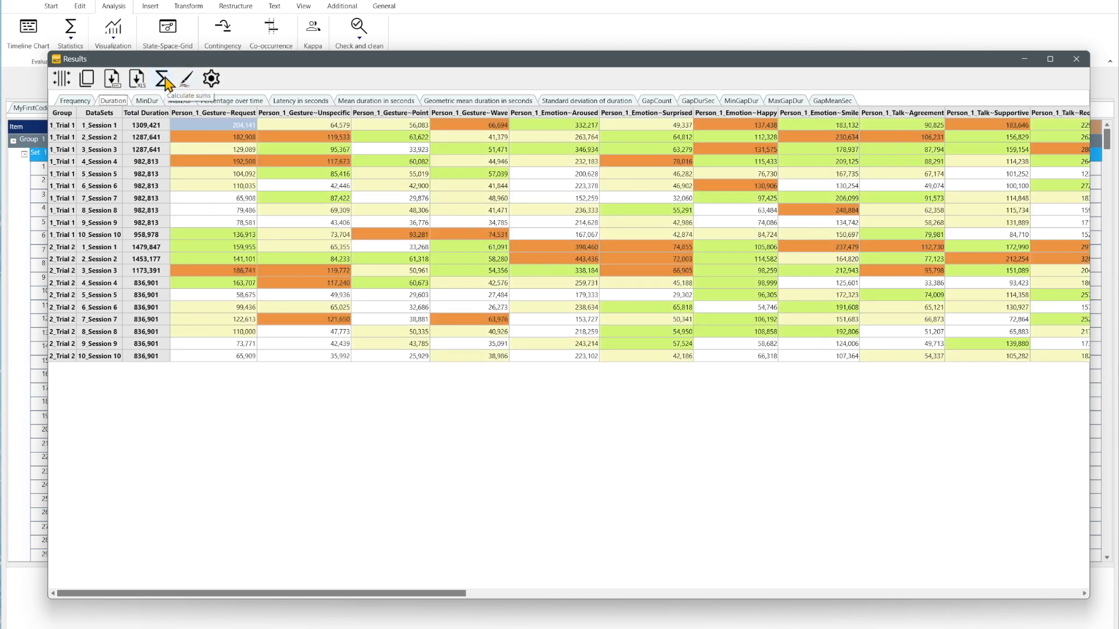
- Calculate the summary rows for the Duration table and widen the Group column so their labels are fully readable
{"action": "left_click", "coordinate": [162, 79]}
{"action": "left_click", "coordinate": [162, 80]}
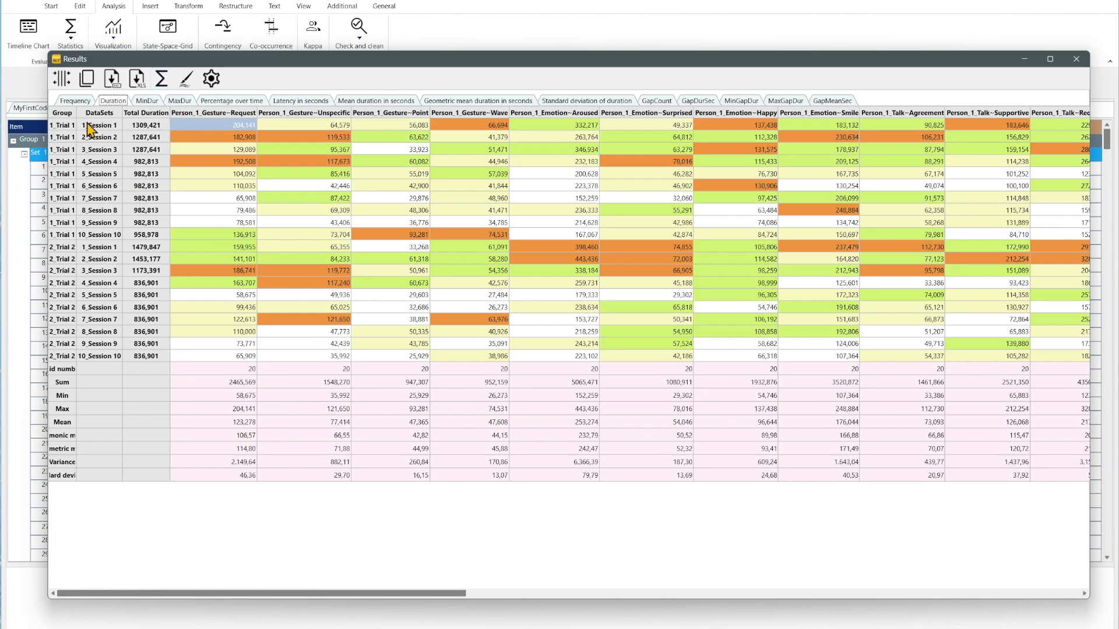
{"action": "left_click_drag", "start_coordinate": [78, 113], "coordinate": [149, 112]}
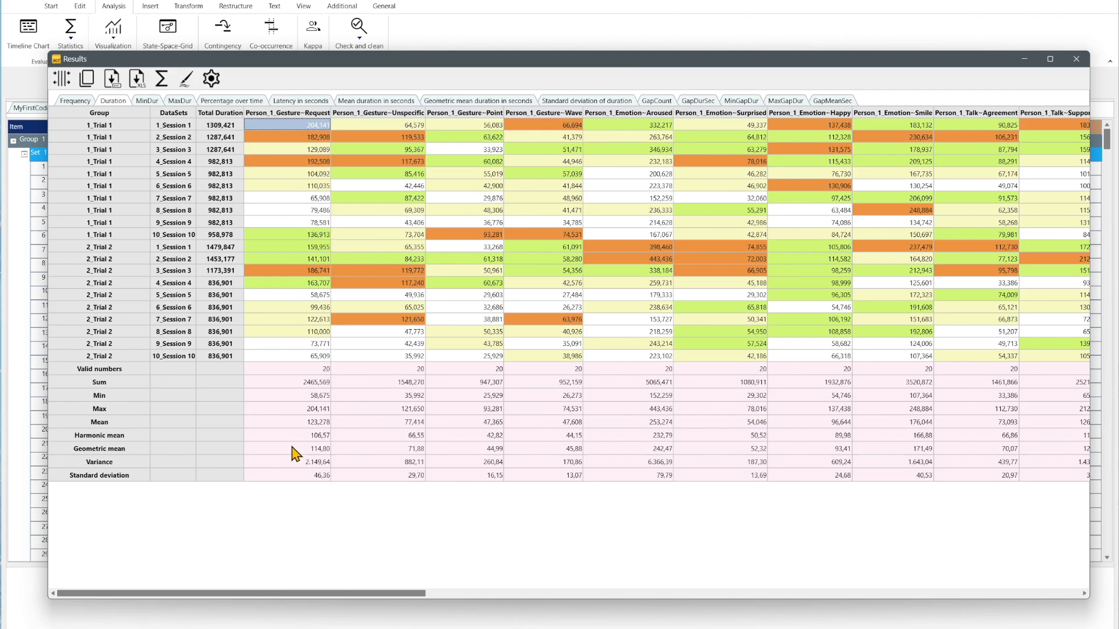
{"action": "left_click", "coordinate": [308, 384]}
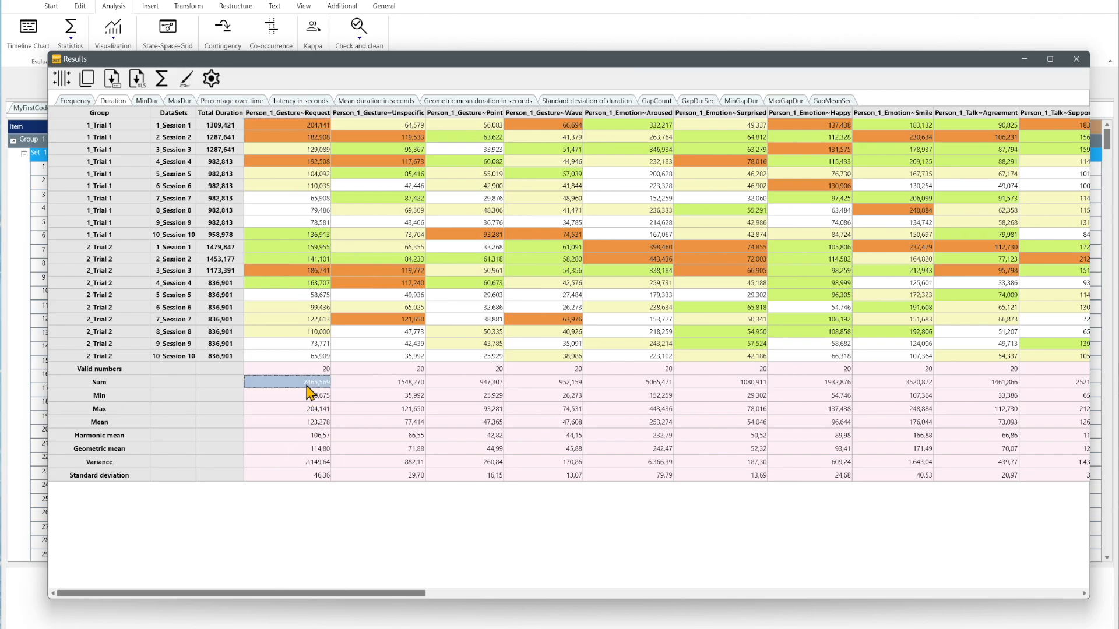
- Look at the file export options for the statistics tables and close the results
{"action": "left_click", "coordinate": [114, 83]}
{"action": "left_click", "coordinate": [752, 579]}
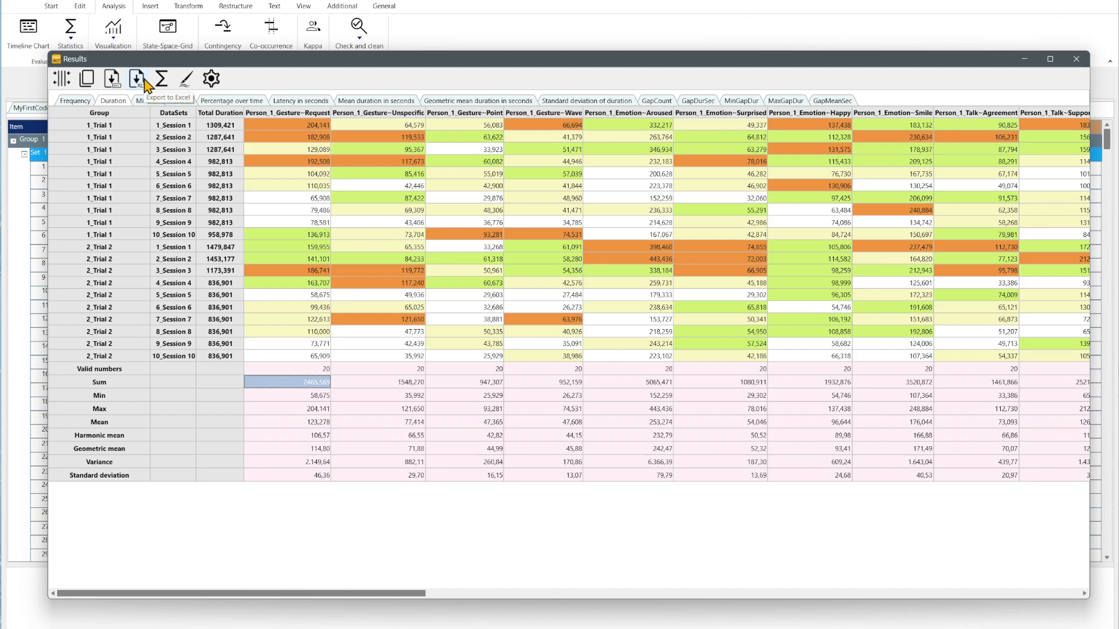
{"action": "left_click", "coordinate": [1079, 60]}
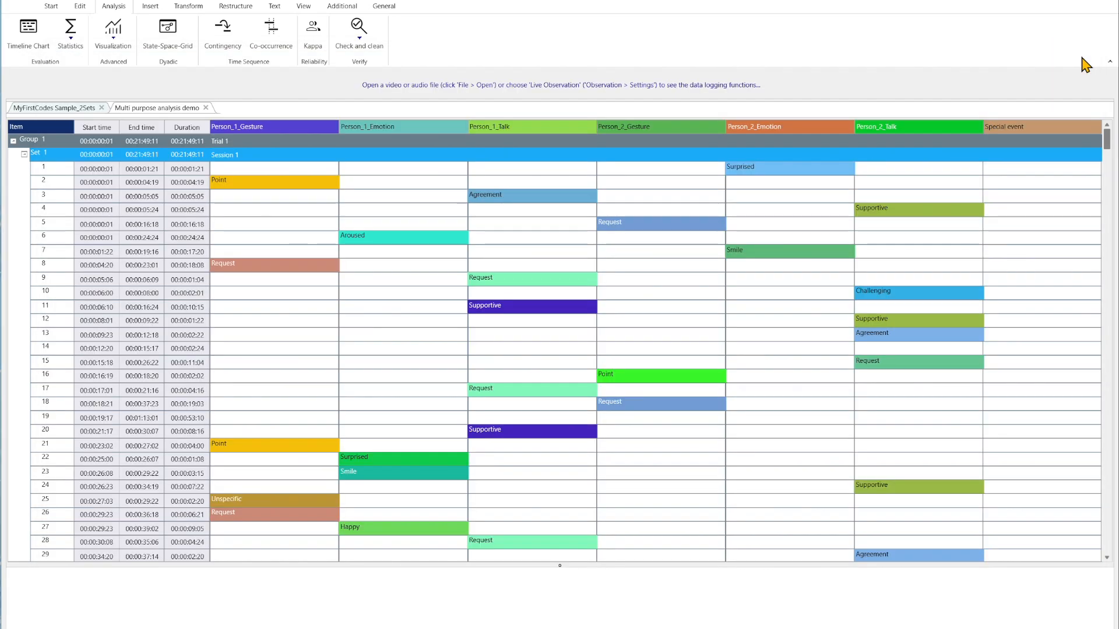
- Generate the statistics on all intervals of a given code, using class Person_1_Emotion and code Smile as the filter
{"action": "left_click", "coordinate": [62, 45]}
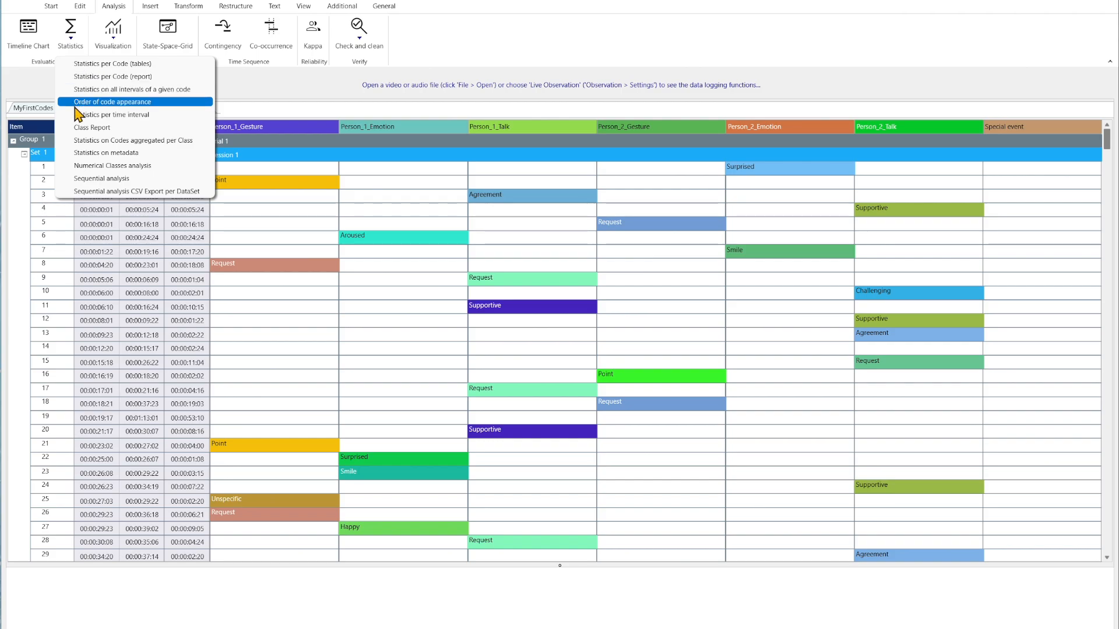
{"action": "left_click", "coordinate": [191, 90]}
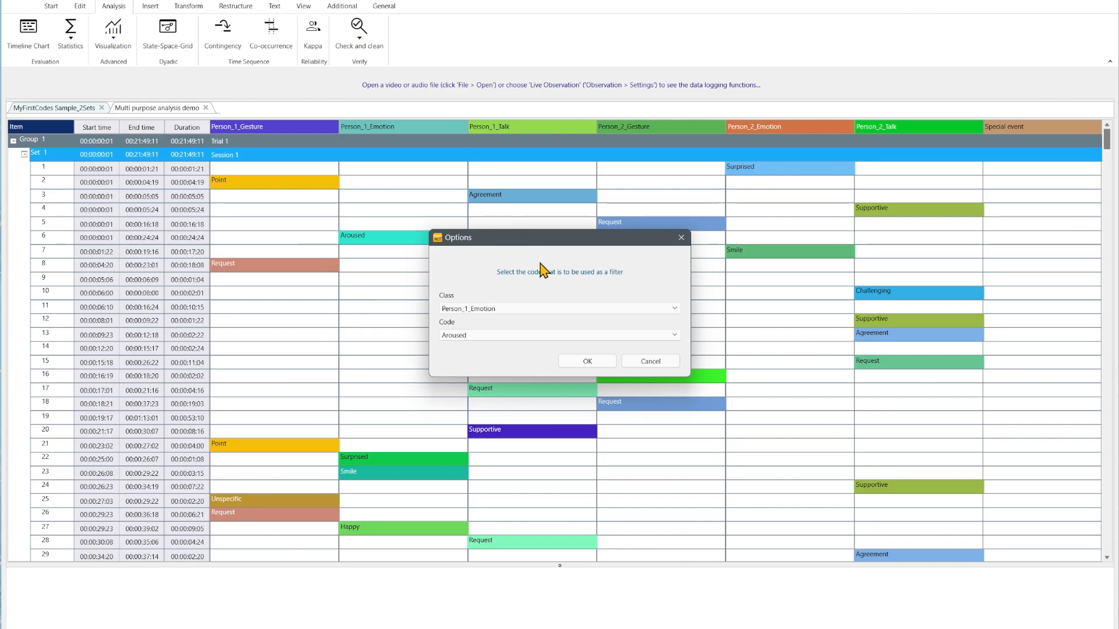
{"action": "left_click", "coordinate": [558, 336]}
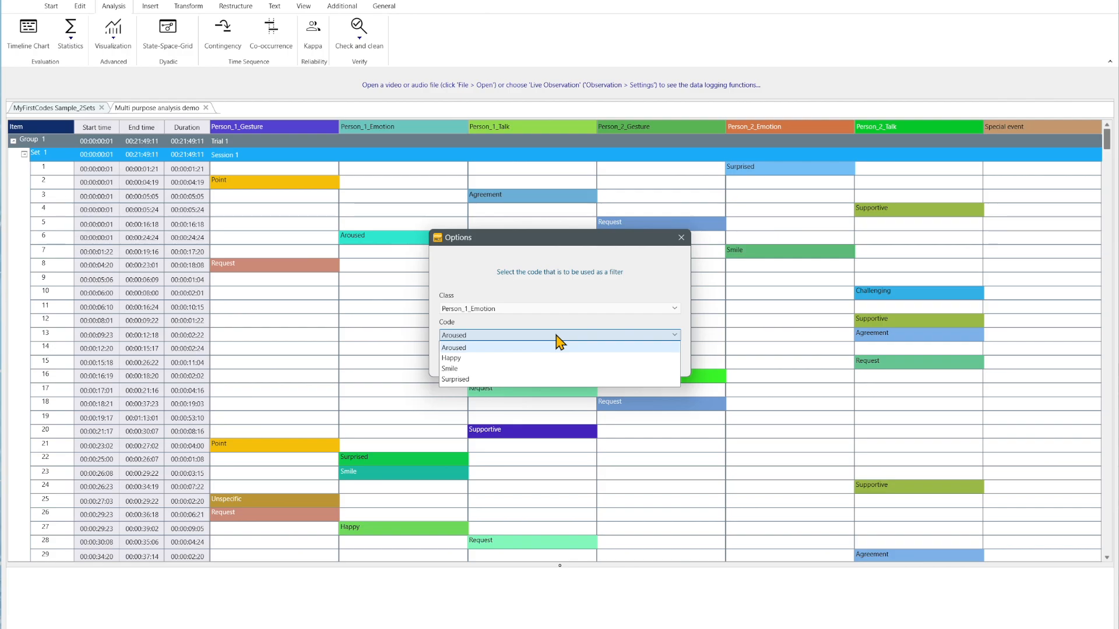
{"action": "left_click", "coordinate": [490, 369]}
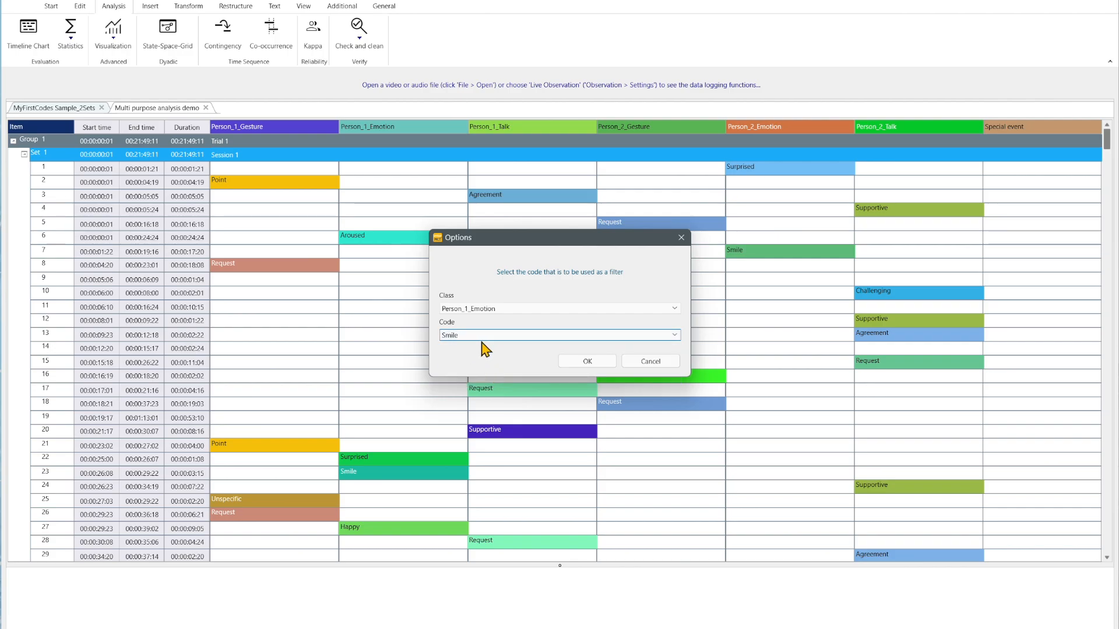
{"action": "left_click", "coordinate": [589, 362]}
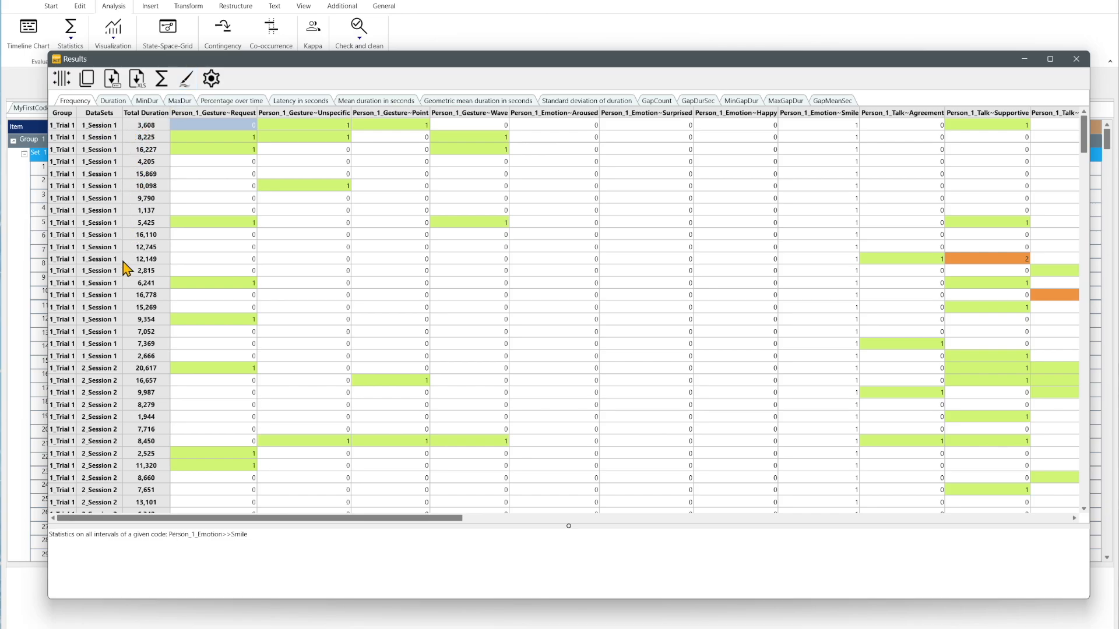
- Examine the frequencies and durations of all codes within the individual Smile intervals, and close the results
{"action": "left_click", "coordinate": [115, 358]}
{"action": "left_click_drag", "start_coordinate": [454, 518], "coordinate": [1098, 559]}
{"action": "left_click_drag", "start_coordinate": [991, 518], "coordinate": [379, 522]}
{"action": "left_click", "coordinate": [116, 102]}
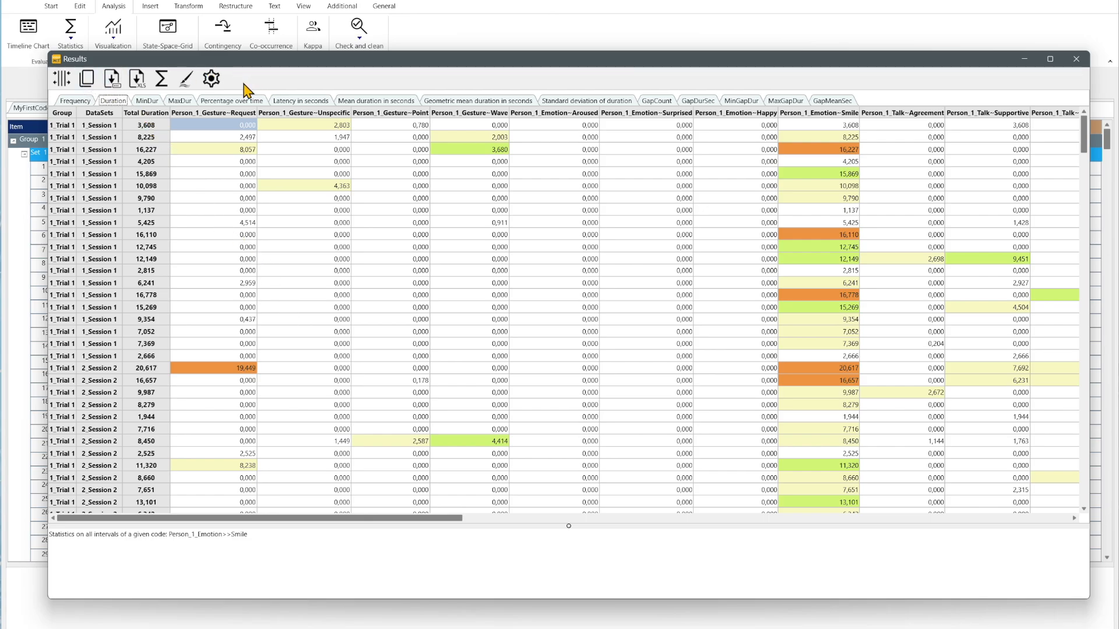
{"action": "left_click", "coordinate": [1076, 60]}
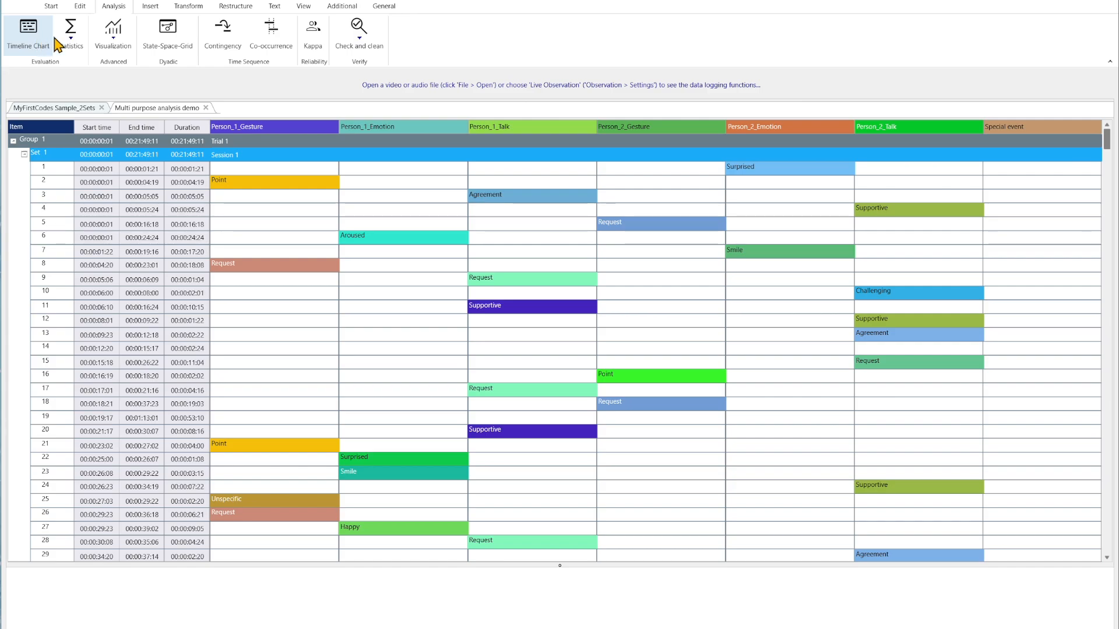
- Generate the Order of code appearance, compare the per class and across all classes orderings, and close the results
{"action": "left_click", "coordinate": [79, 47]}
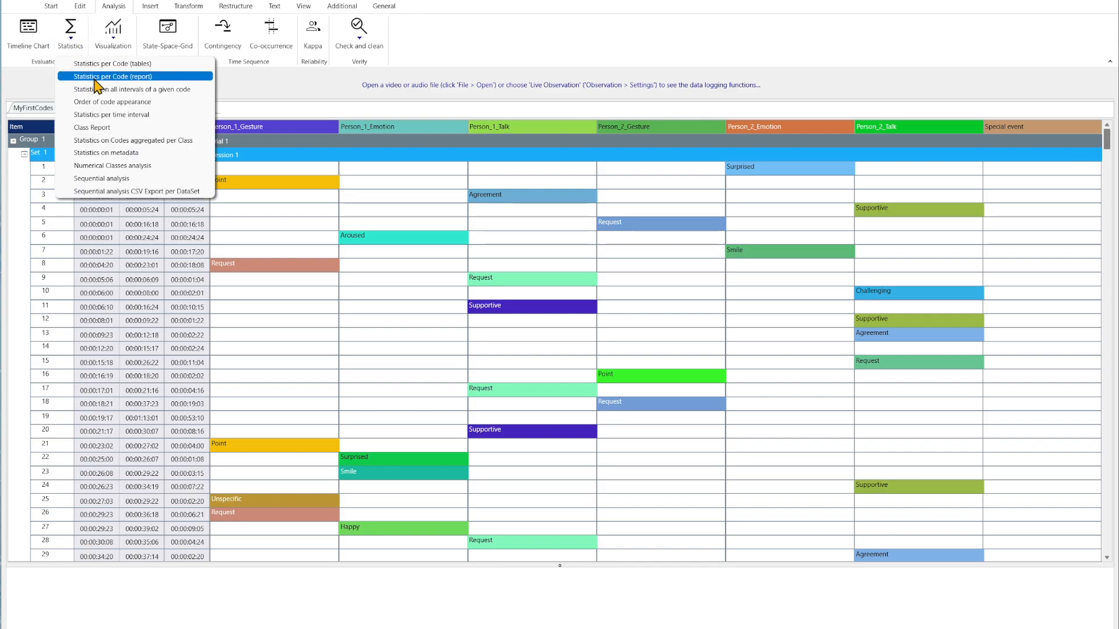
{"action": "left_click", "coordinate": [117, 115]}
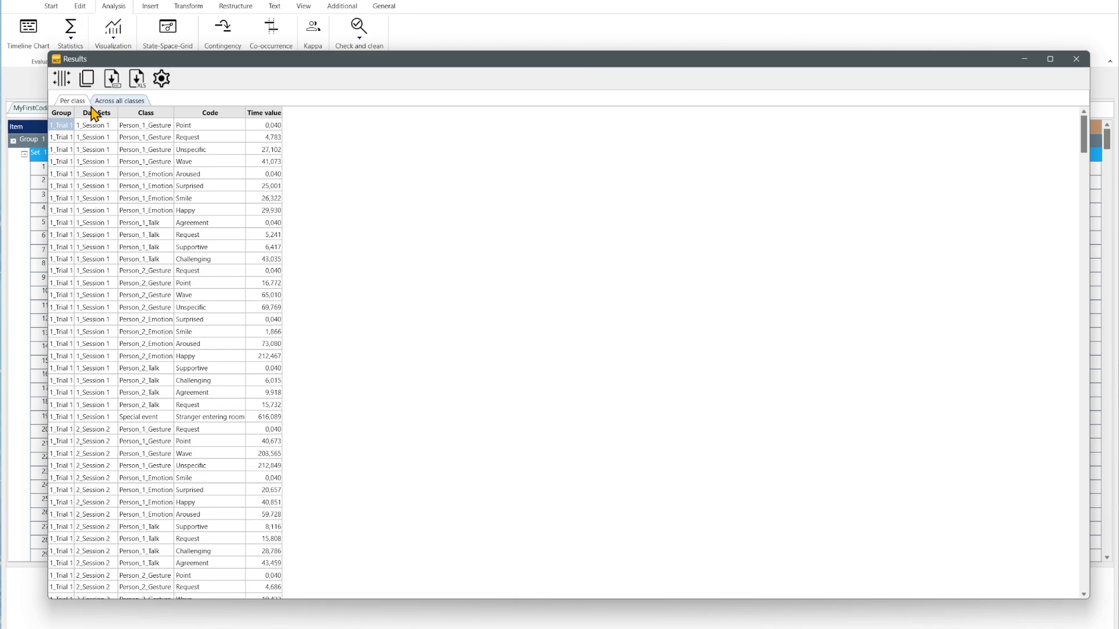
{"action": "left_click", "coordinate": [116, 102]}
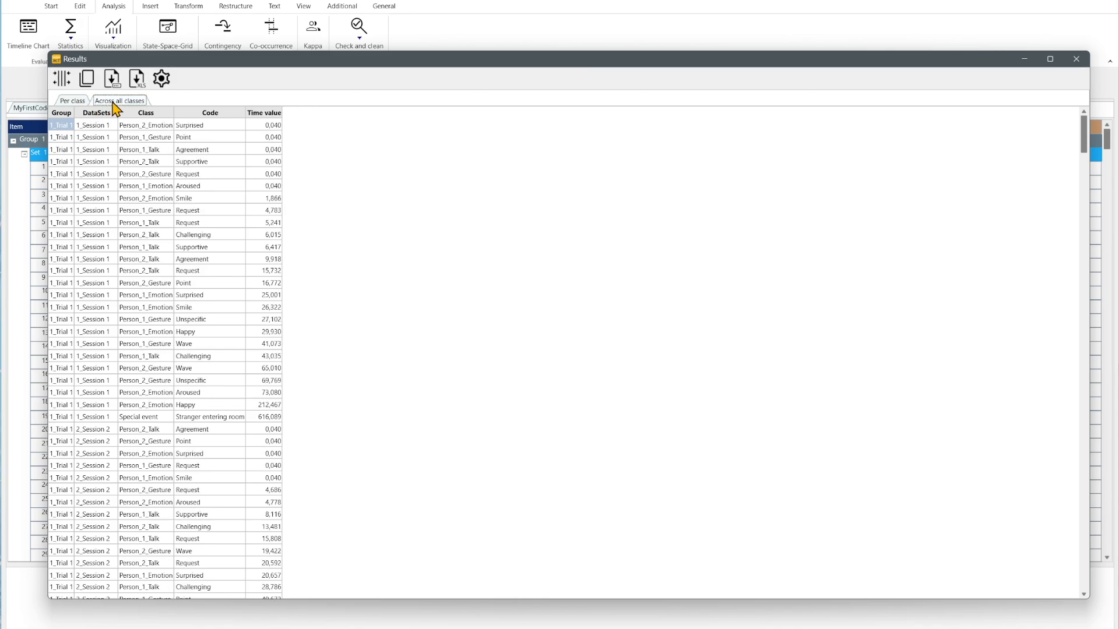
{"action": "left_click", "coordinate": [72, 101]}
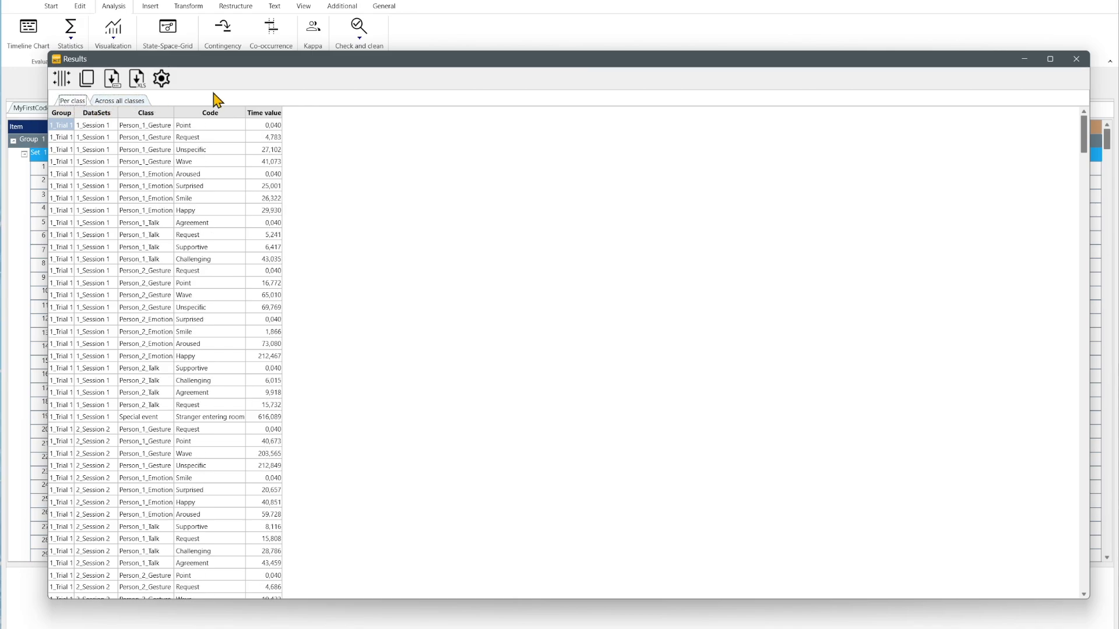
{"action": "left_click", "coordinate": [1076, 58]}
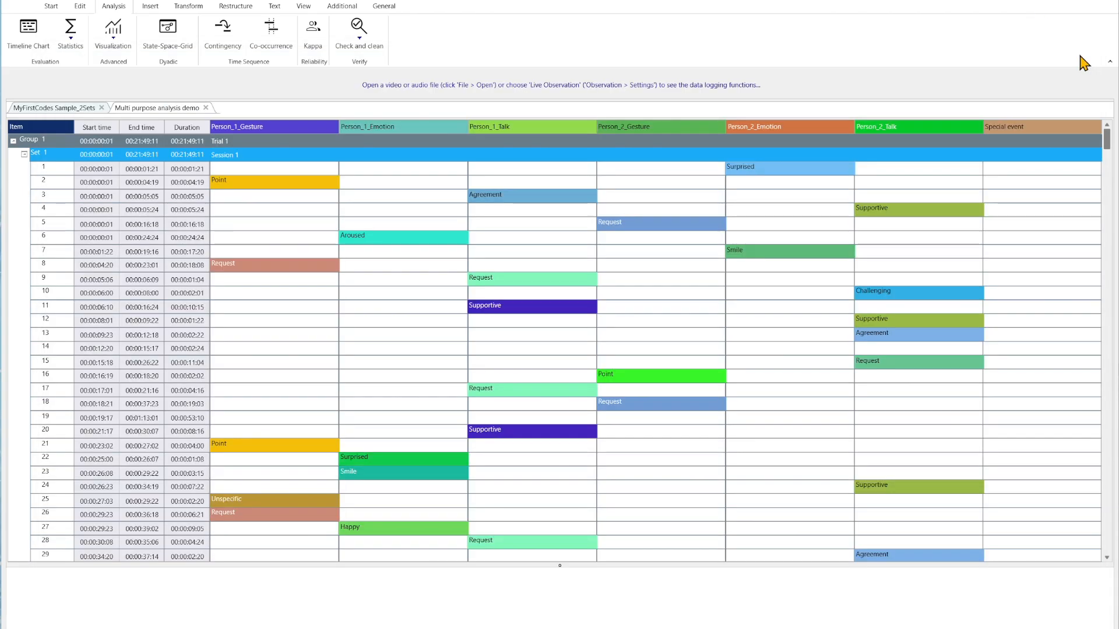
- Start the Statistics per time interval for all codes and all sessions of Trial 1 and Trial 2
{"action": "left_click", "coordinate": [75, 43]}
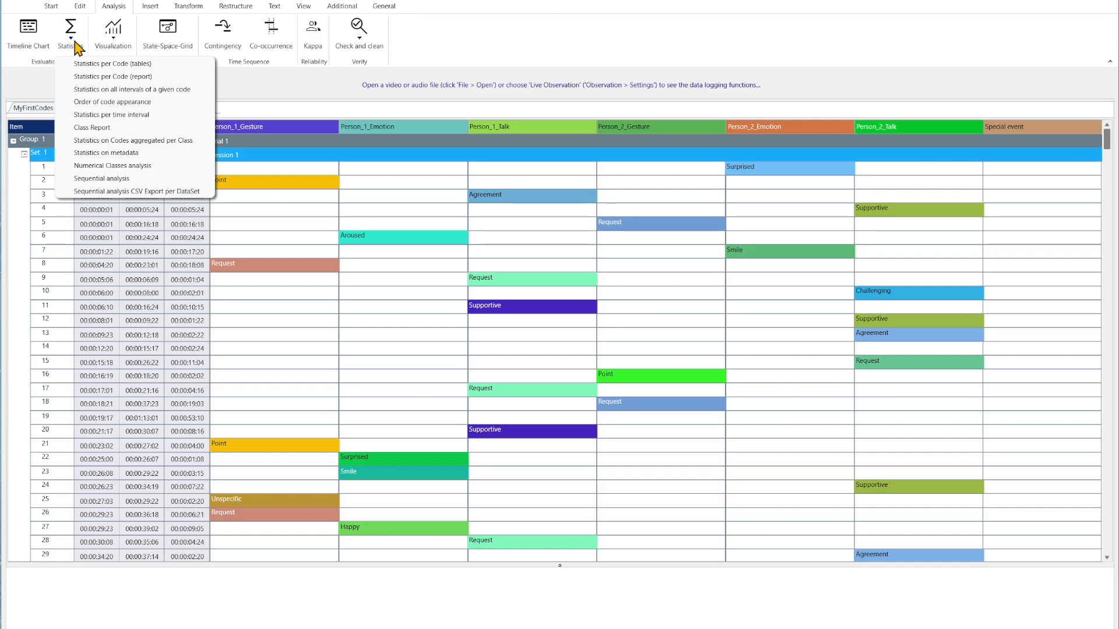
{"action": "left_click", "coordinate": [109, 116]}
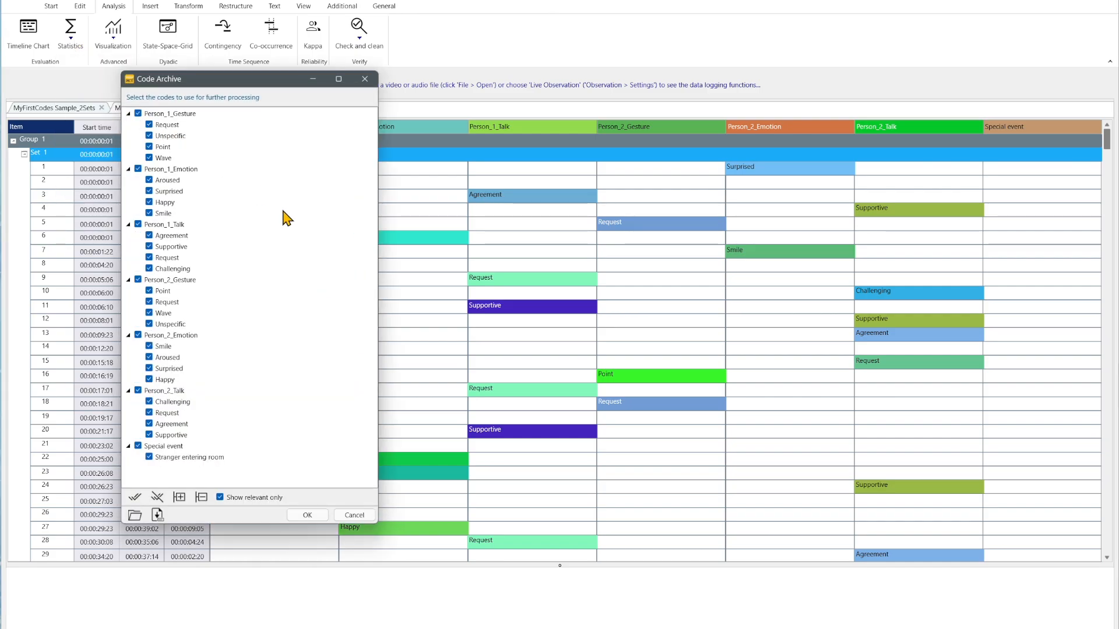
{"action": "left_click", "coordinate": [306, 518]}
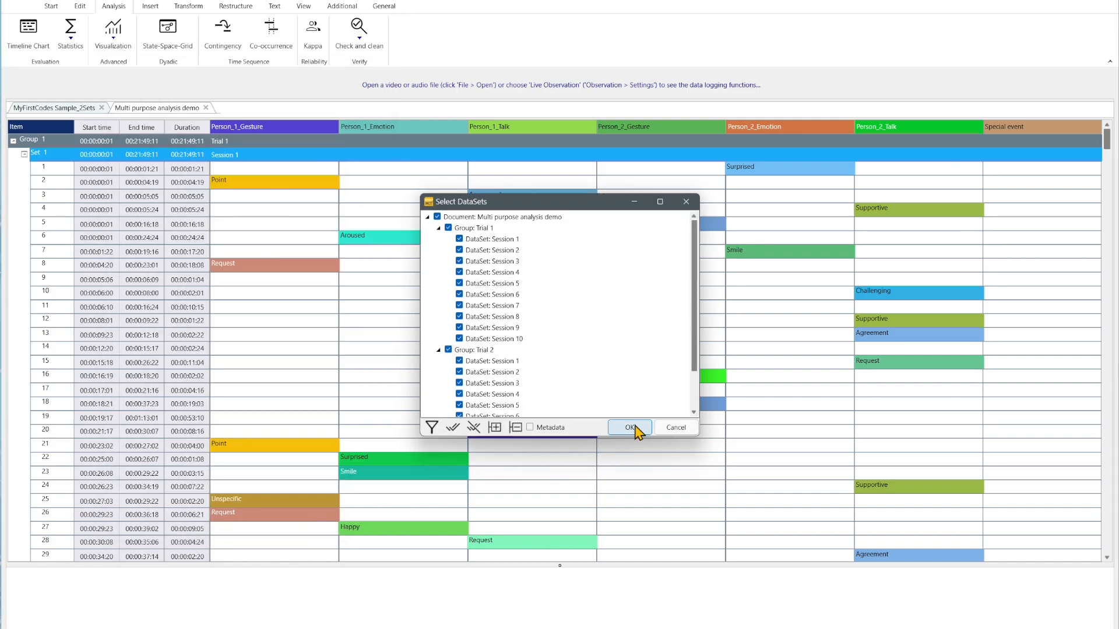
{"action": "left_click", "coordinate": [631, 428]}
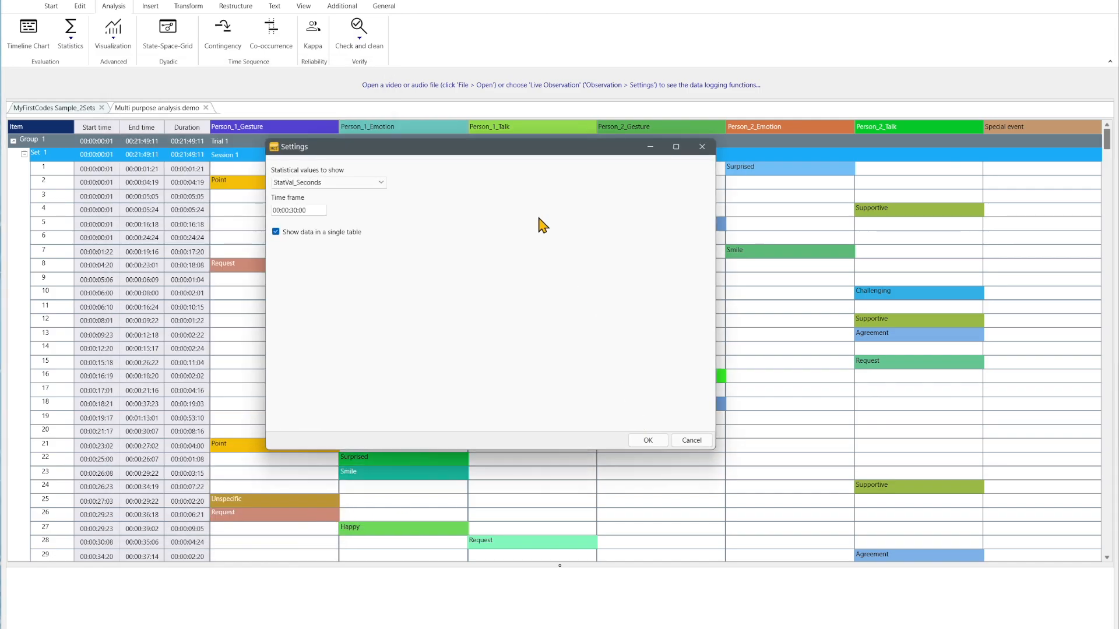
- Generate the time-interval statistics with StatVal_Seconds, a 00:00:30:00 time frame and all data in a single table, and close the results
{"action": "left_click", "coordinate": [381, 183]}
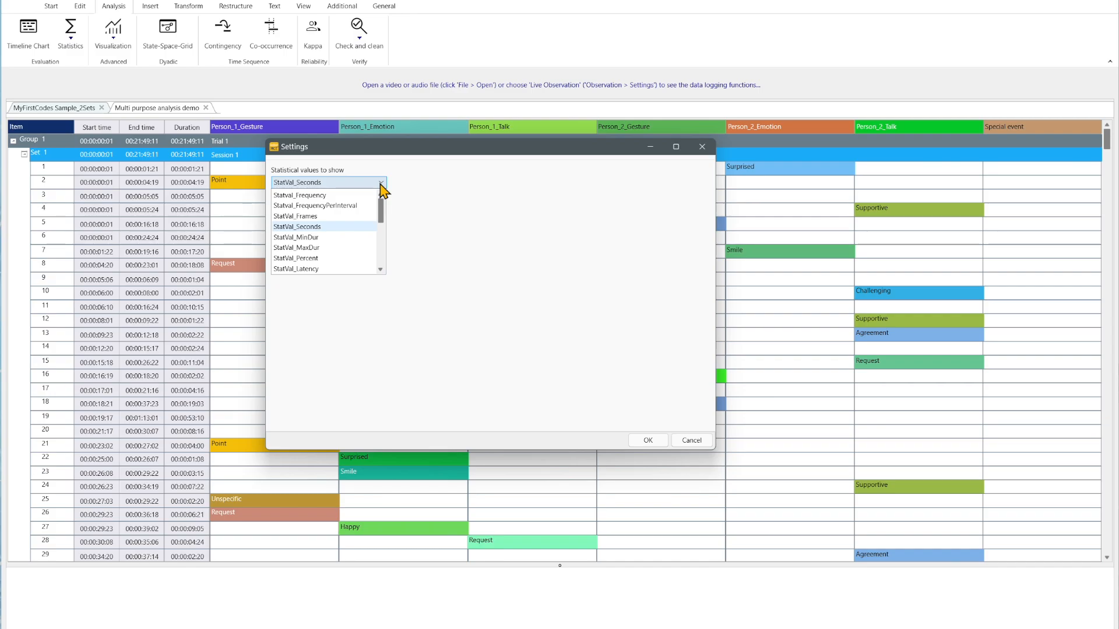
{"action": "left_click", "coordinate": [381, 185]}
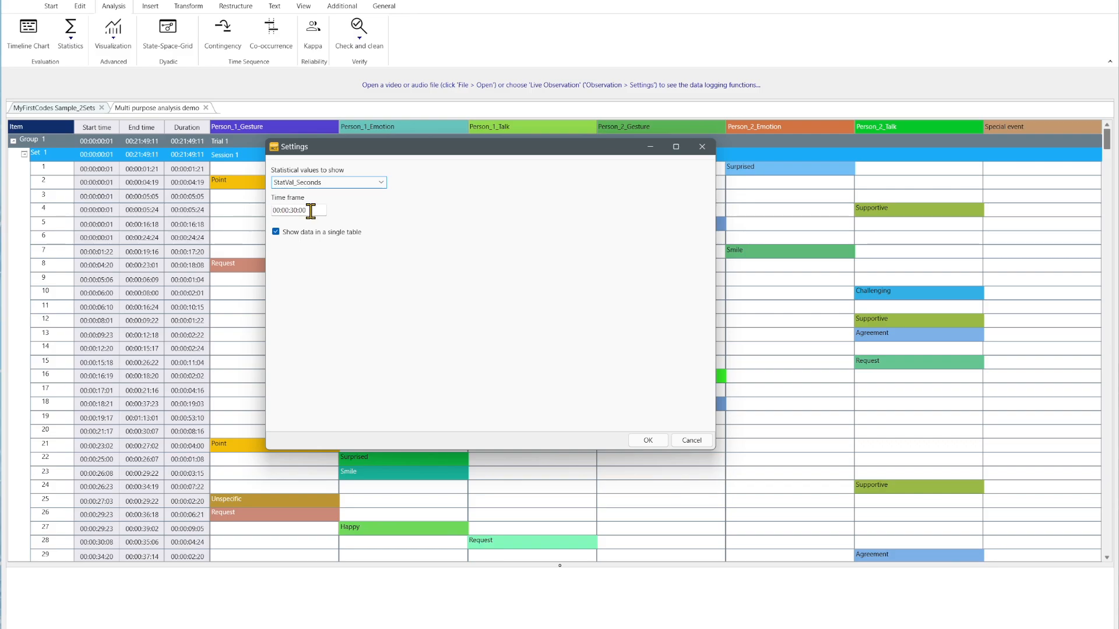
{"action": "left_click", "coordinate": [293, 233]}
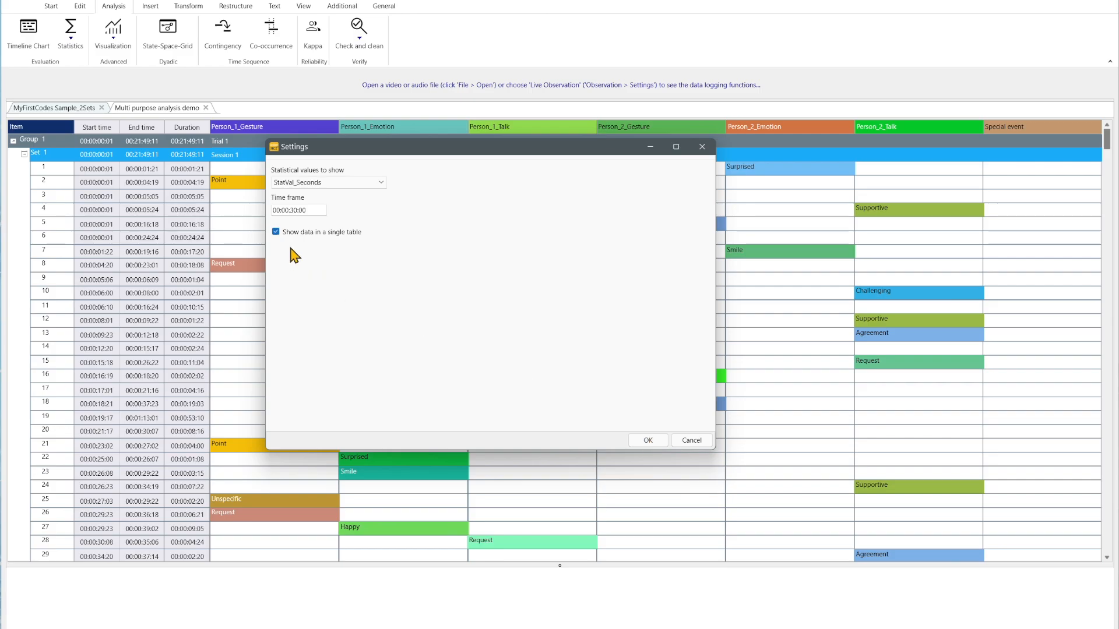
{"action": "left_click", "coordinate": [648, 441]}
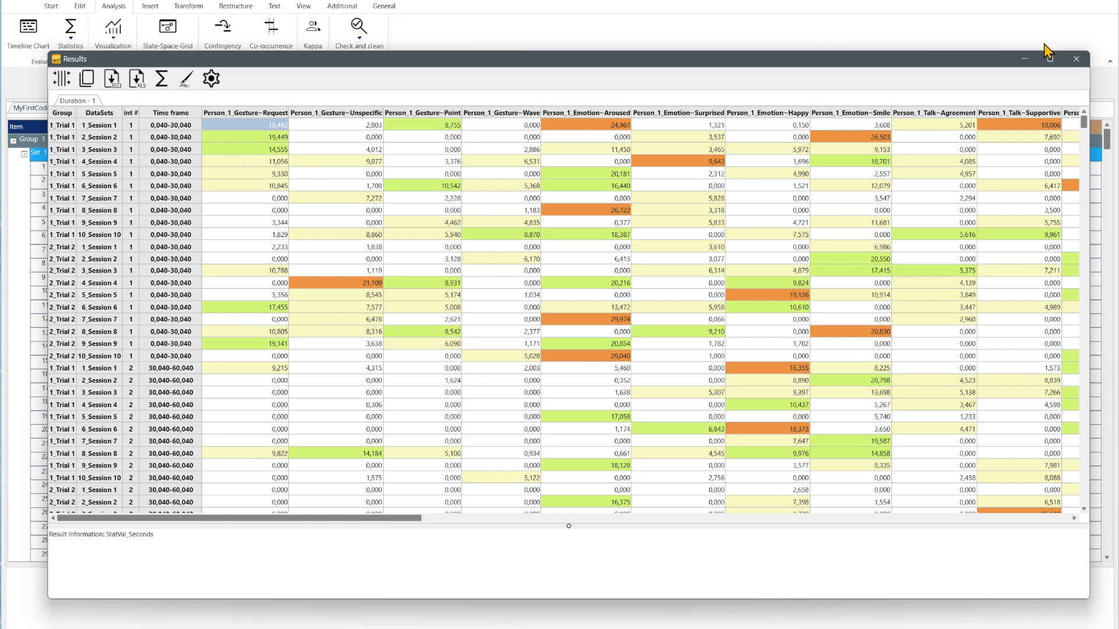
{"action": "left_click", "coordinate": [1082, 59]}
- Generate the Class Report for all sessions of Trial 1 and Trial 2
{"action": "left_click", "coordinate": [78, 49]}
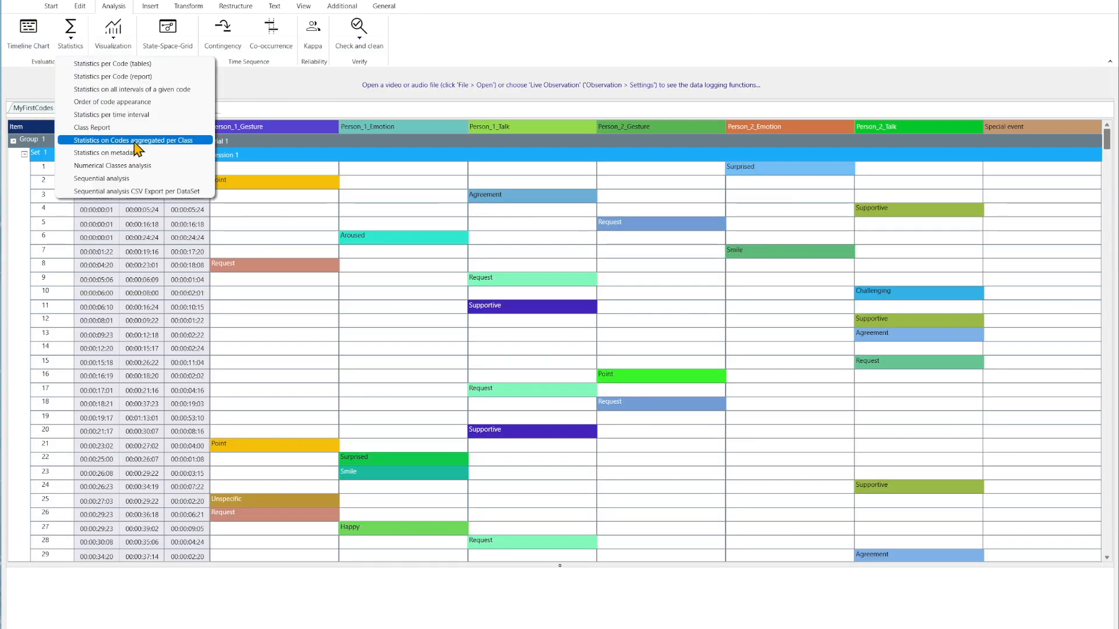
{"action": "left_click", "coordinate": [135, 141]}
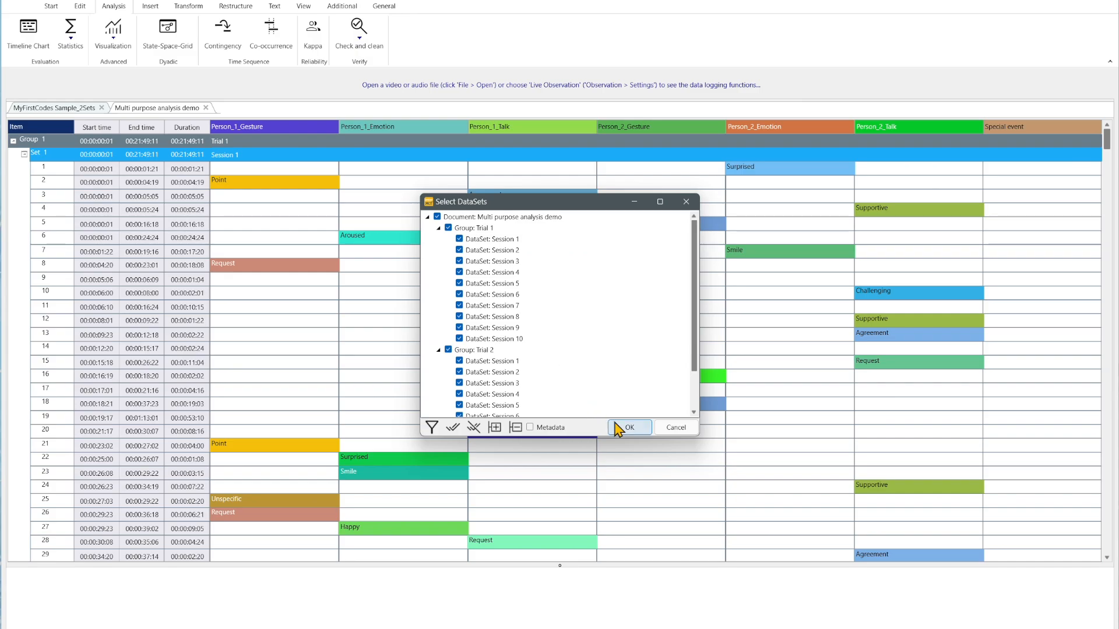
{"action": "left_click", "coordinate": [626, 428]}
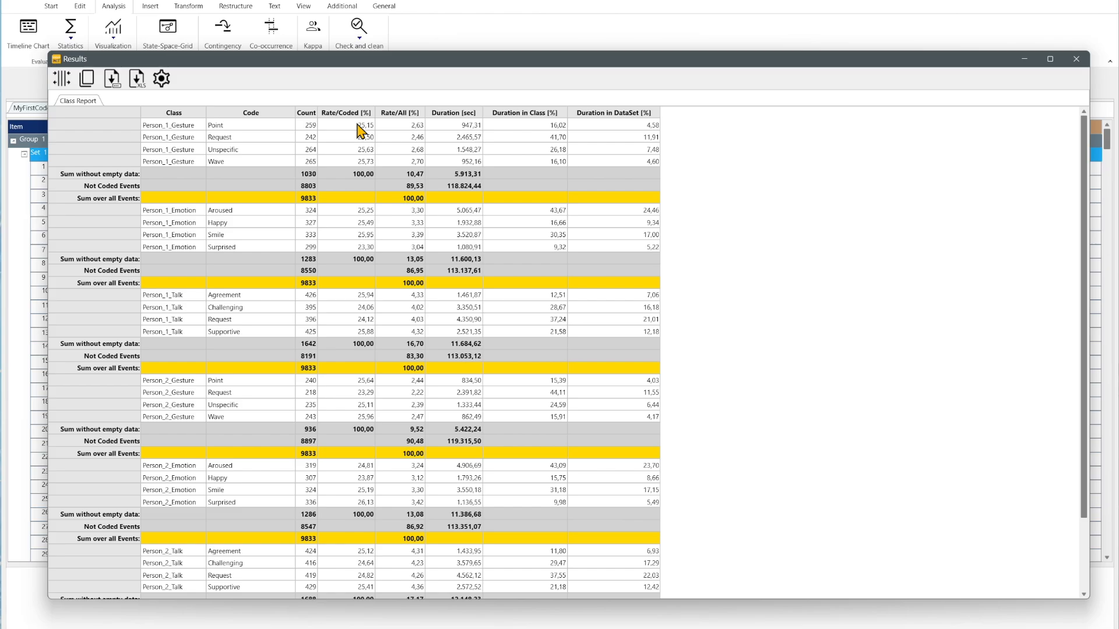
- Examine the Rate/Coded percentages of the Person_1_Gesture codes and the Person_1_Emotion code Smile in the Class Report, and close the results
{"action": "left_click", "coordinate": [354, 139]}
{"action": "left_click", "coordinate": [356, 150]}
{"action": "left_click", "coordinate": [356, 161]}
{"action": "left_click", "coordinate": [352, 235]}
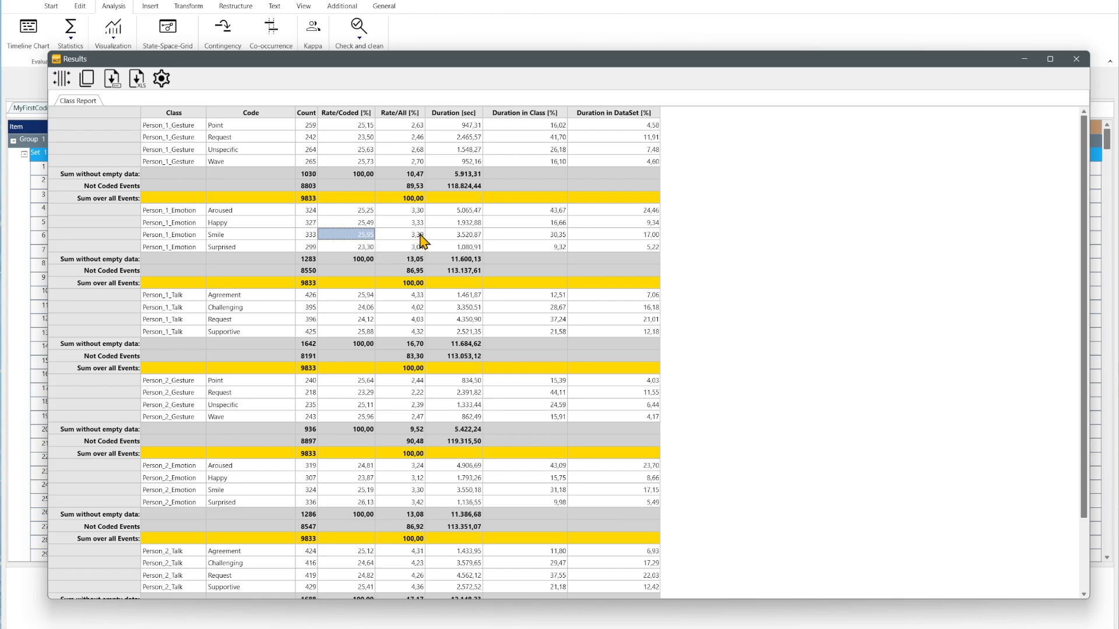
{"action": "left_click", "coordinate": [1077, 59]}
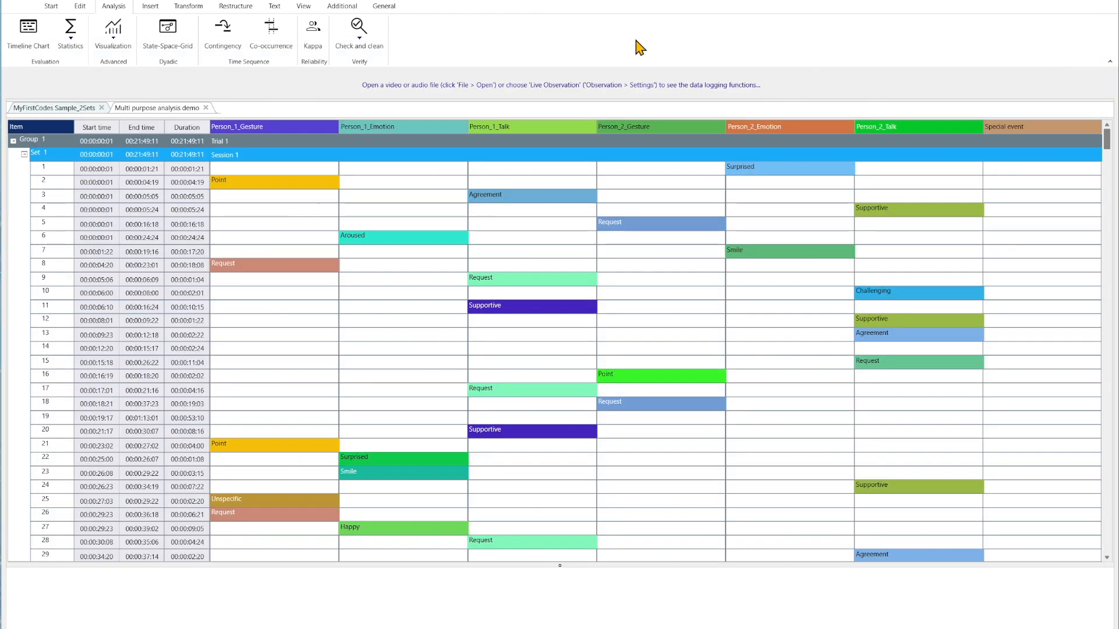
- Generate the Statistics on Codes aggregated per Class for all sessions, view the frequency and duration tables, and close the results
{"action": "left_click", "coordinate": [74, 43]}
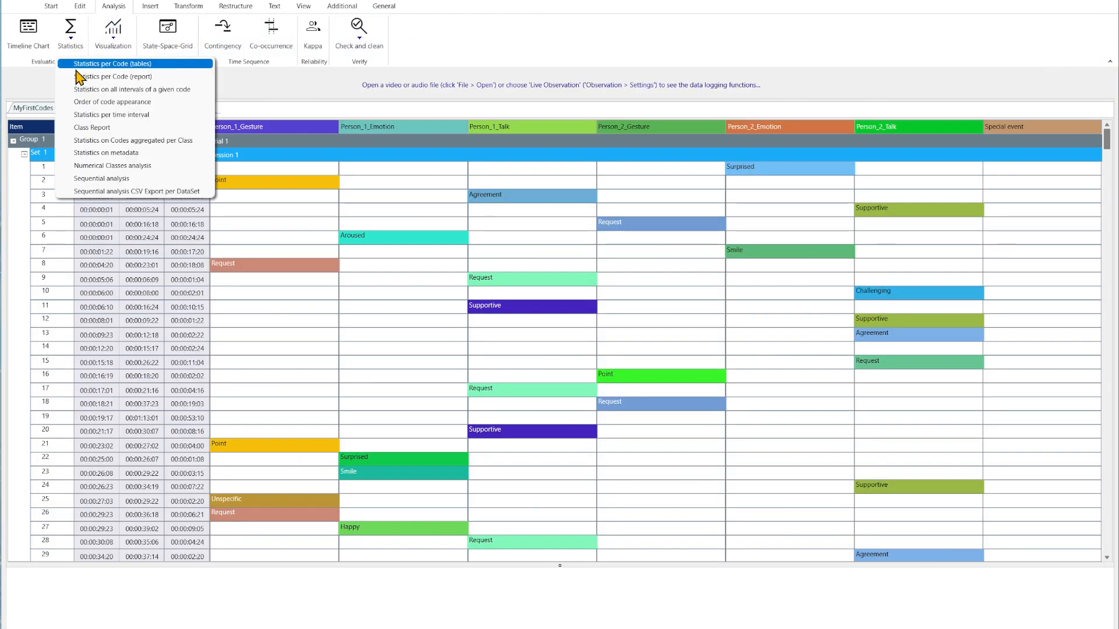
{"action": "left_click", "coordinate": [86, 144]}
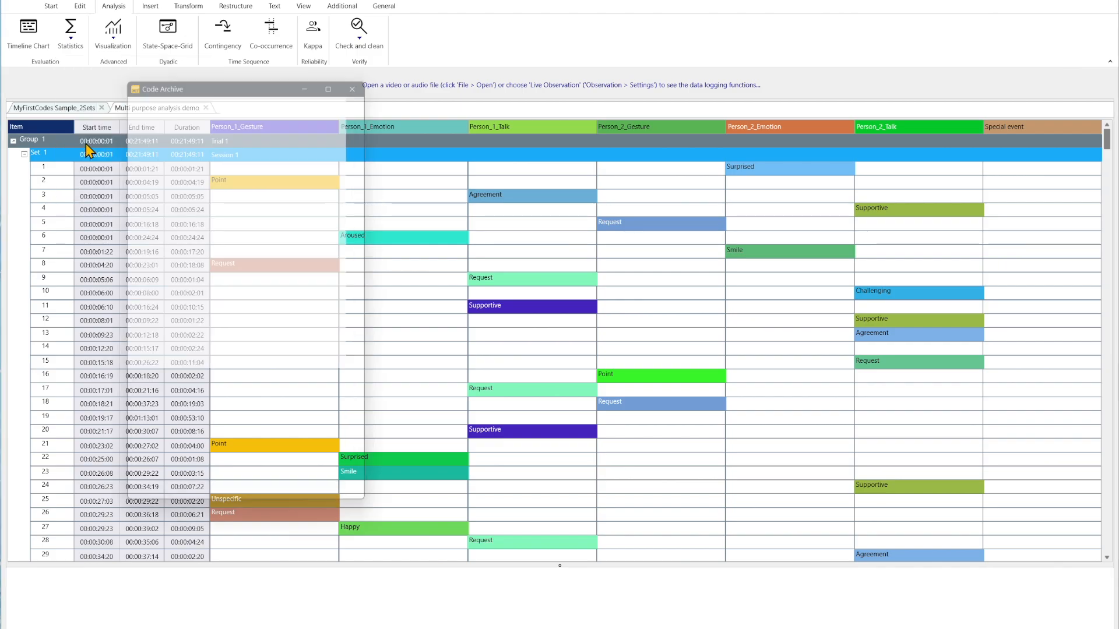
{"action": "left_click", "coordinate": [305, 516]}
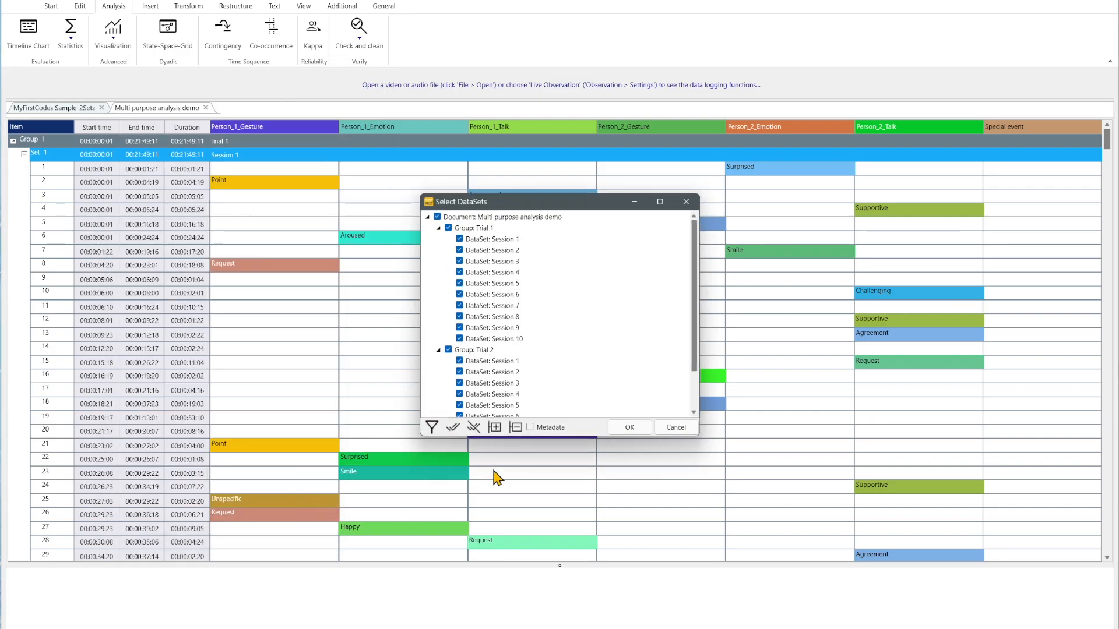
{"action": "left_click", "coordinate": [641, 429]}
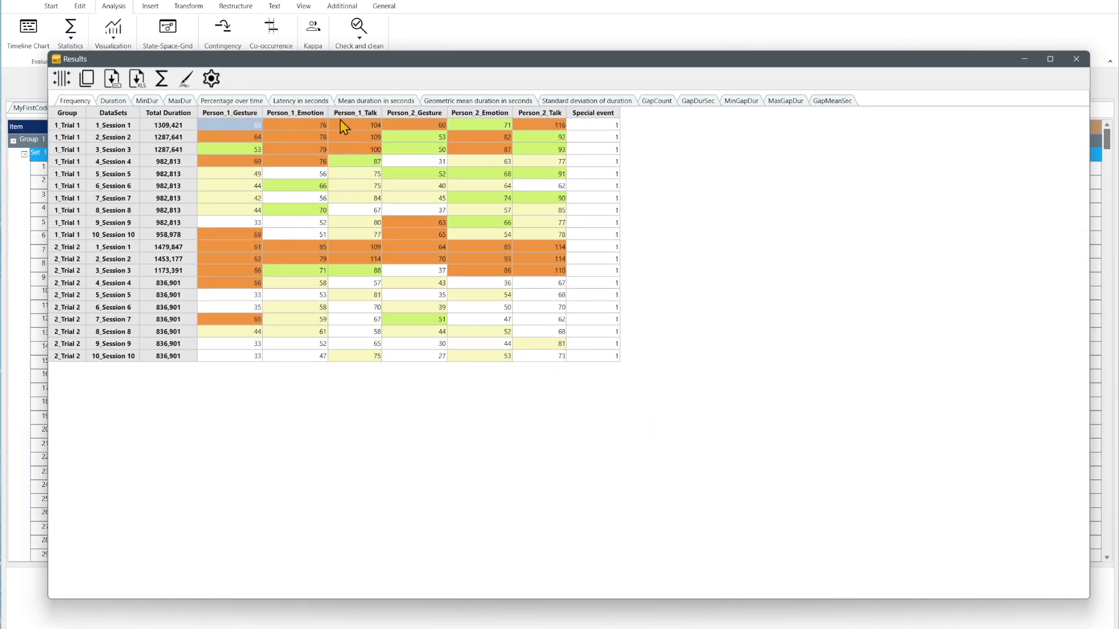
{"action": "left_click", "coordinate": [123, 102]}
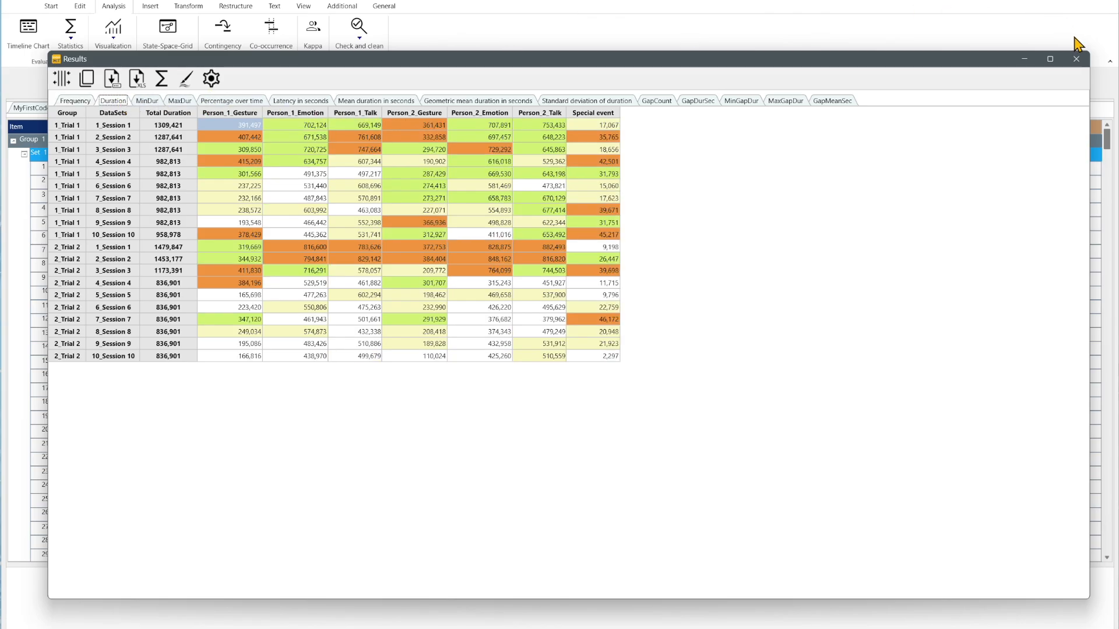
{"action": "left_click", "coordinate": [1076, 59]}
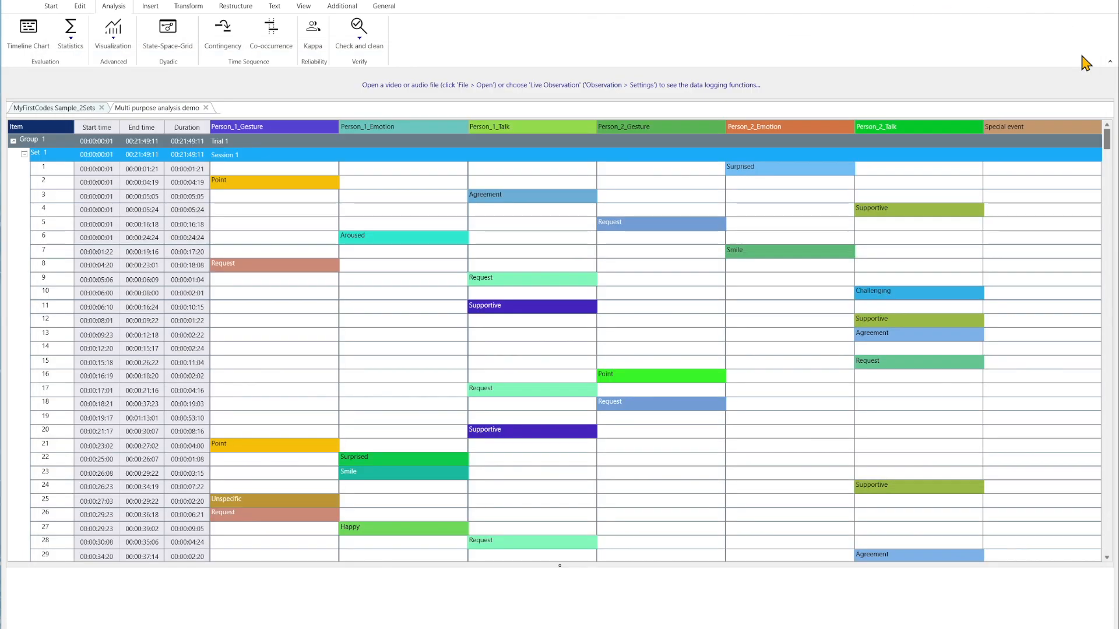
- Start the Statistics on metadata for the multi purpose analysis demo document
{"action": "left_click", "coordinate": [70, 32]}
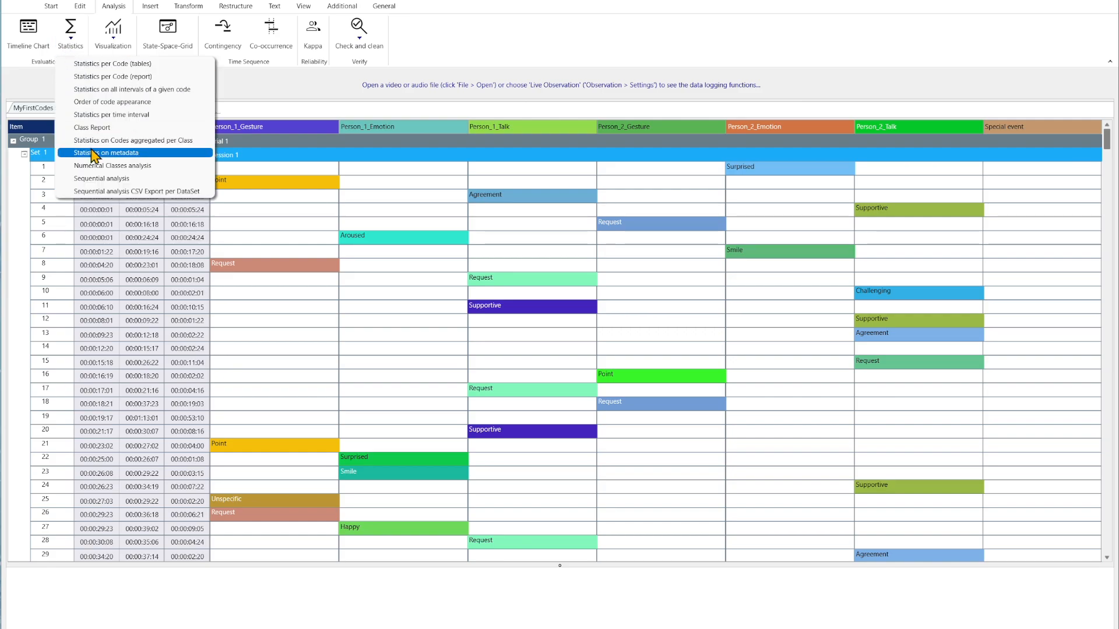